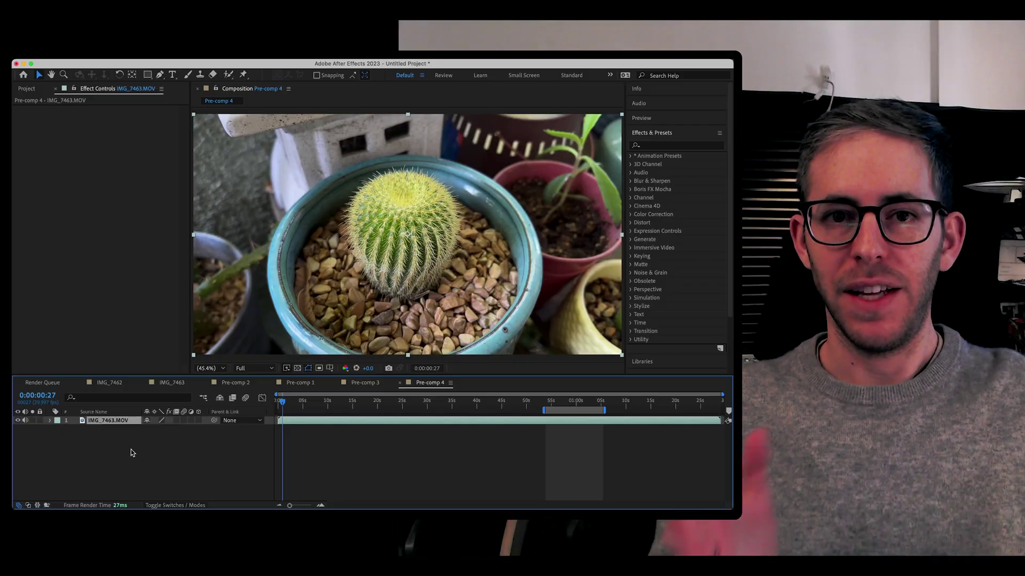
- Duplicate the IMG_7463.MOV cactus layer and select the top copy
{"action": "left_click", "coordinate": [127, 422]}
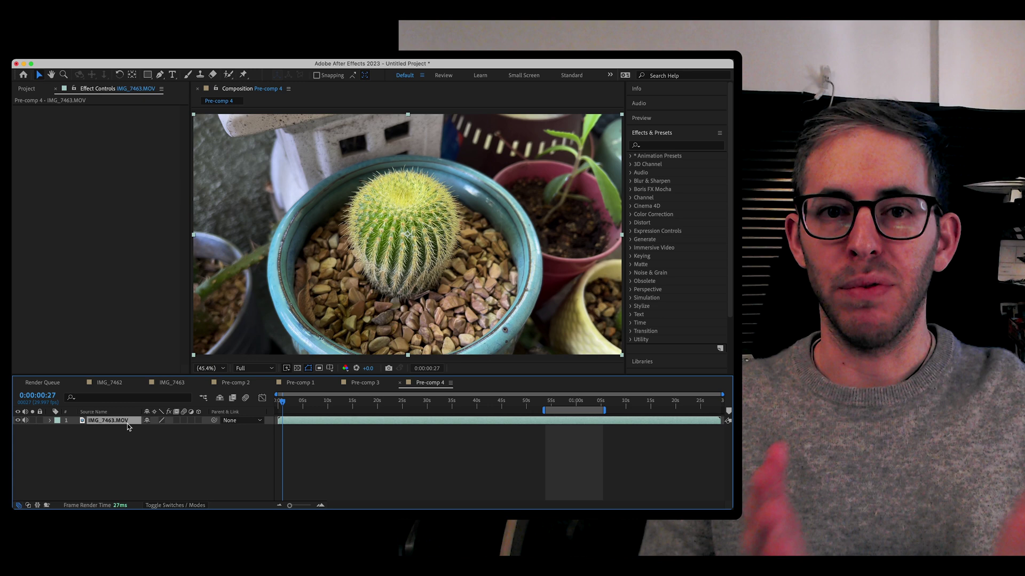
{"action": "key", "text": "super+d"}
{"action": "key", "text": "super+d"}
{"action": "left_click", "coordinate": [131, 465]}
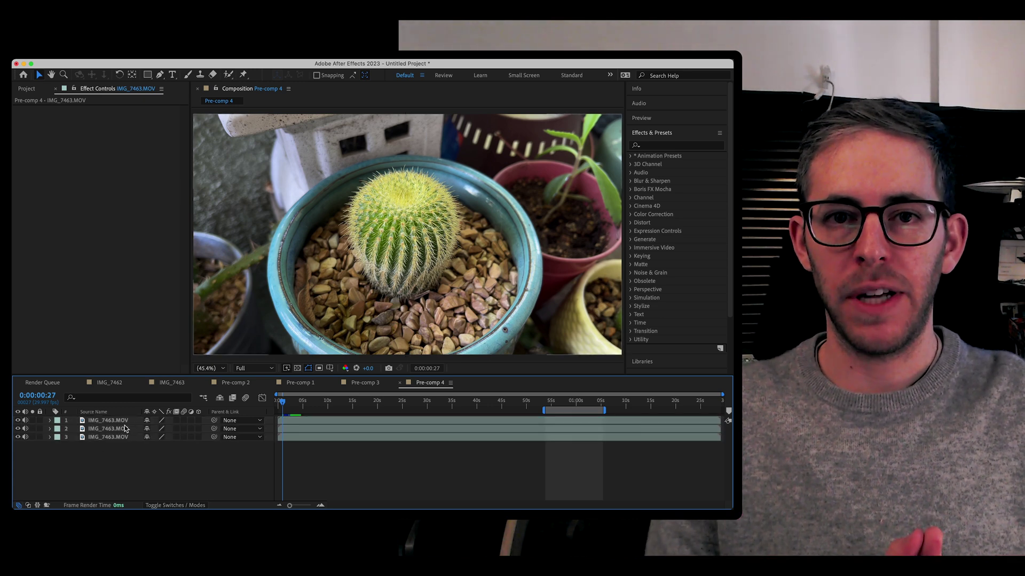
{"action": "left_click", "coordinate": [124, 428]}
{"action": "left_click", "coordinate": [120, 421]}
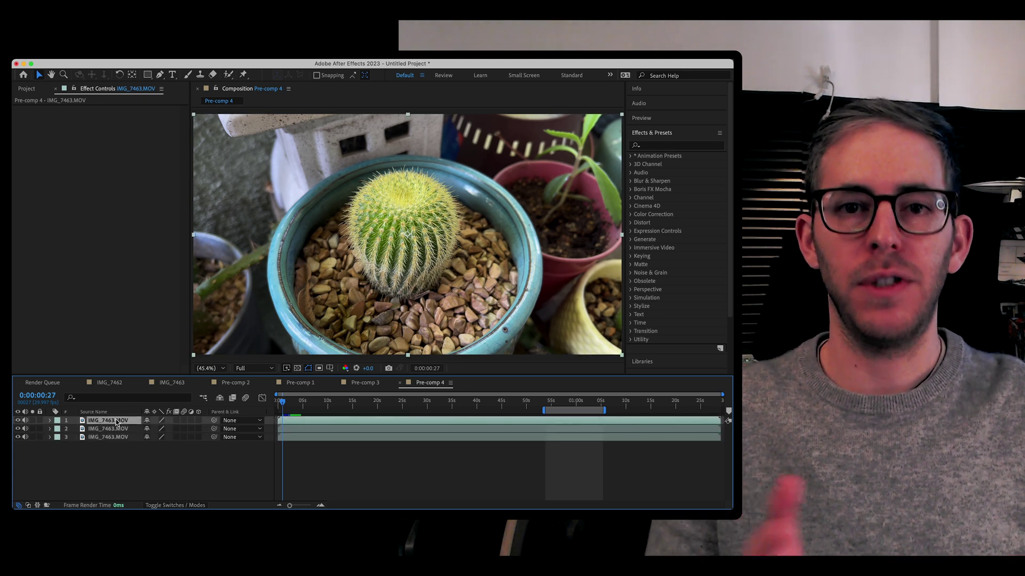
- Apply Invert and a Gaussian Blur with Blurriness 2 to the top cactus layer
{"action": "left_click", "coordinate": [656, 148]}
{"action": "type", "text": "invert"}
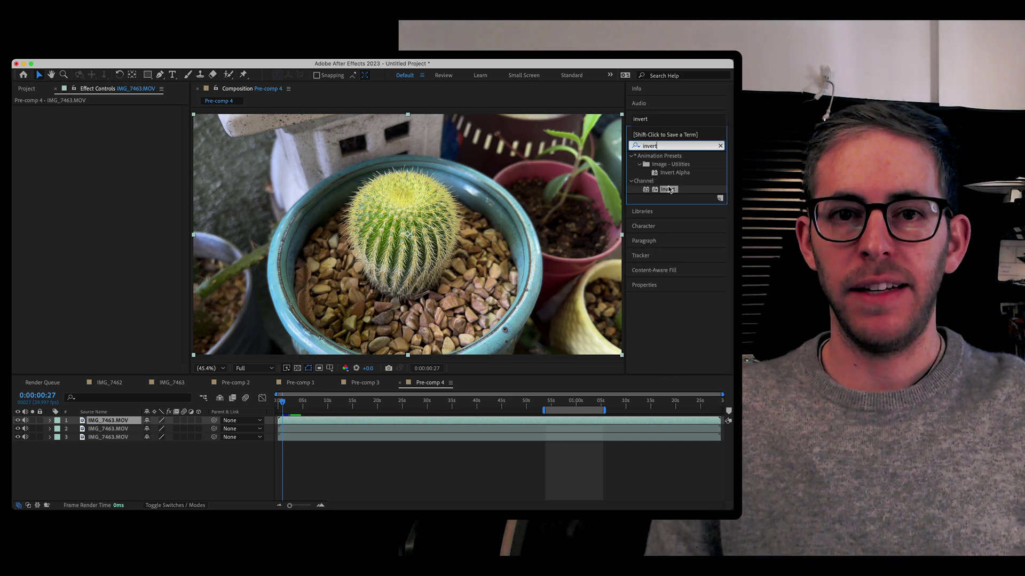
{"action": "double_click", "coordinate": [667, 190]}
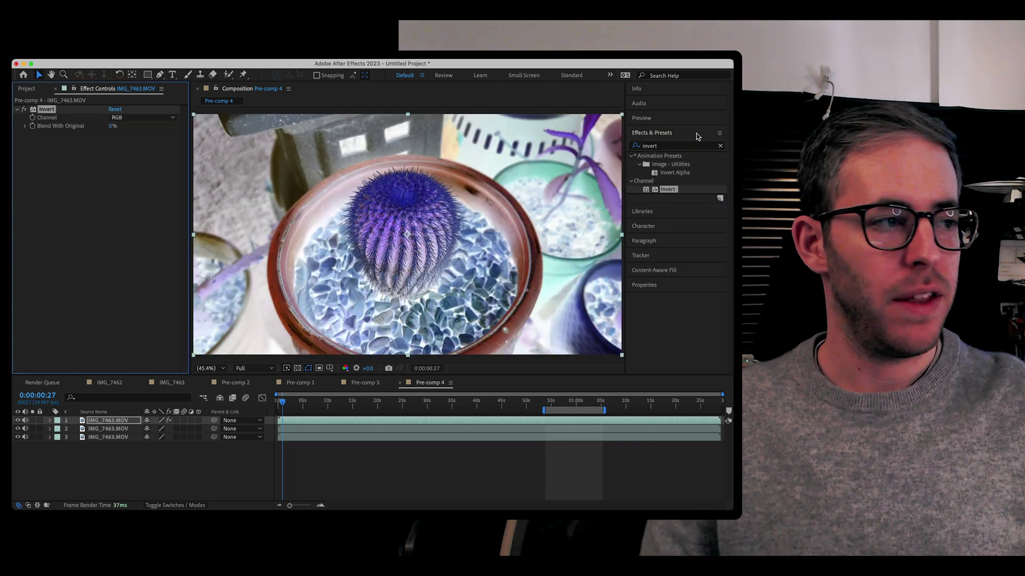
{"action": "left_click", "coordinate": [677, 145]}
{"action": "type", "text": "gau"}
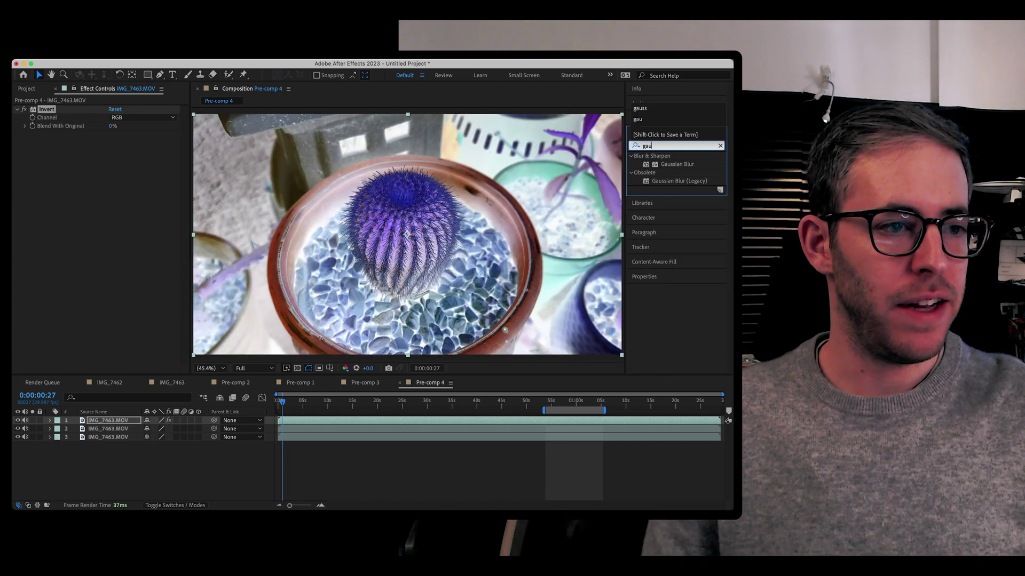
{"action": "double_click", "coordinate": [693, 166]}
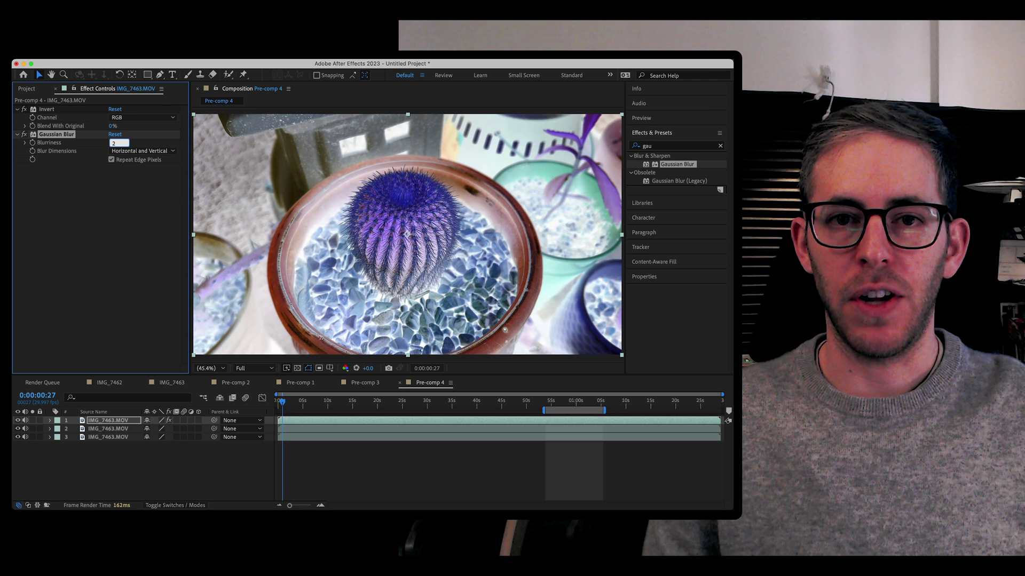
{"action": "type", "text": "2"}
{"action": "key", "text": "Return"}
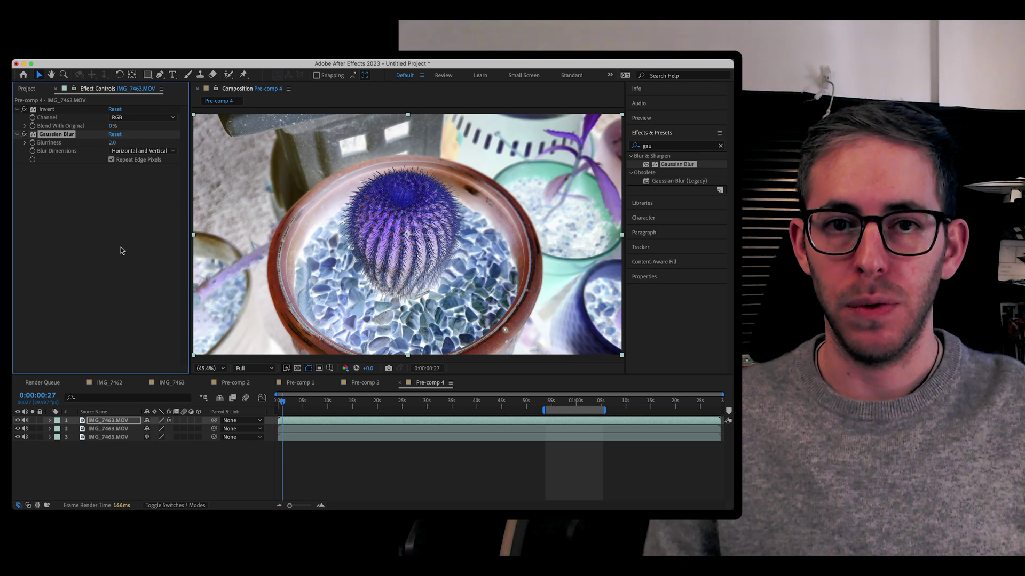
- Set the top inverted, blurred cactus layer's blending mode to Vivid Light
{"action": "left_click", "coordinate": [121, 247]}
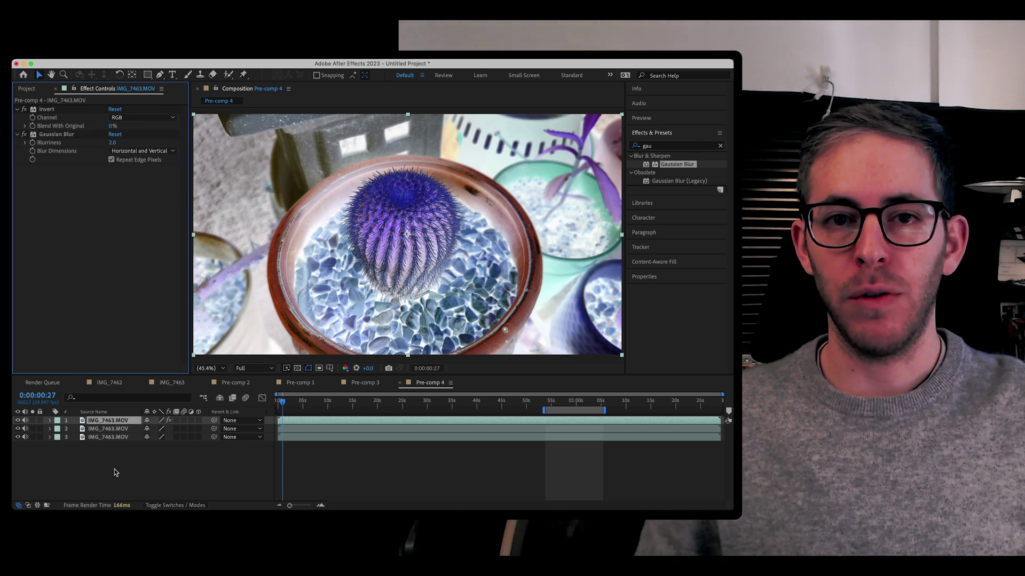
{"action": "right_click", "coordinate": [121, 421]}
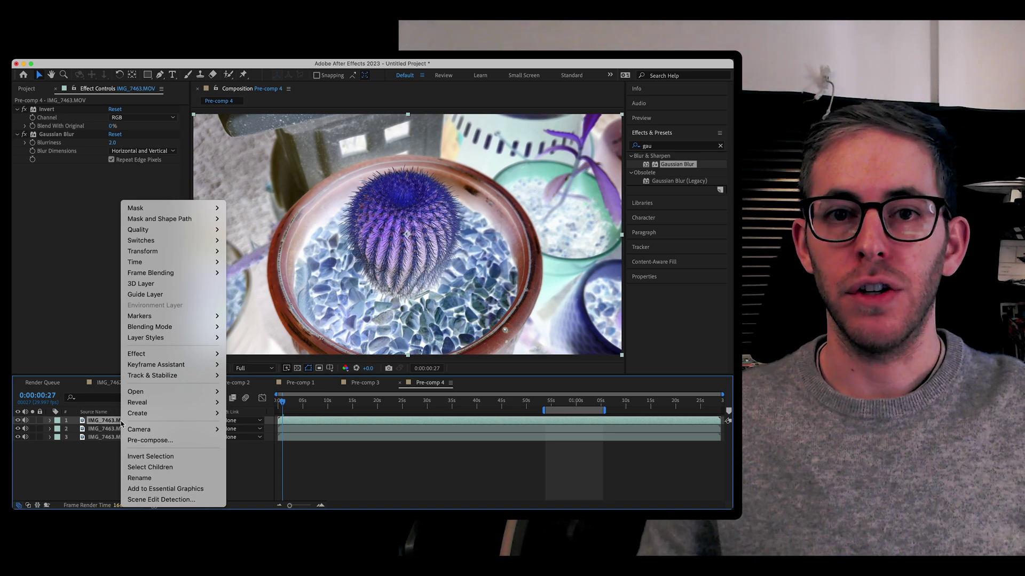
{"action": "mouse_move", "coordinate": [210, 331]}
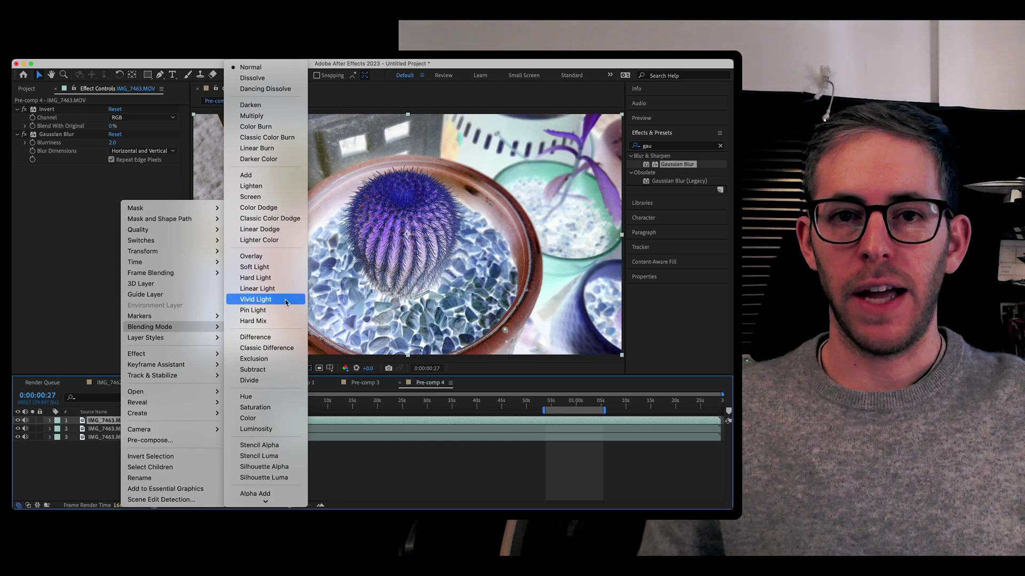
{"action": "left_click", "coordinate": [284, 299]}
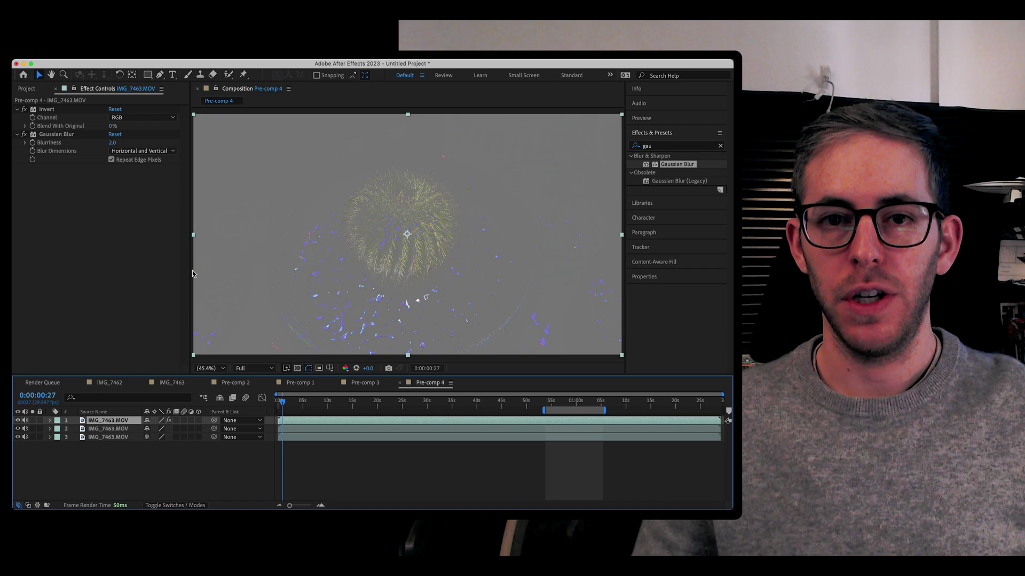
{"action": "left_click", "coordinate": [211, 369]}
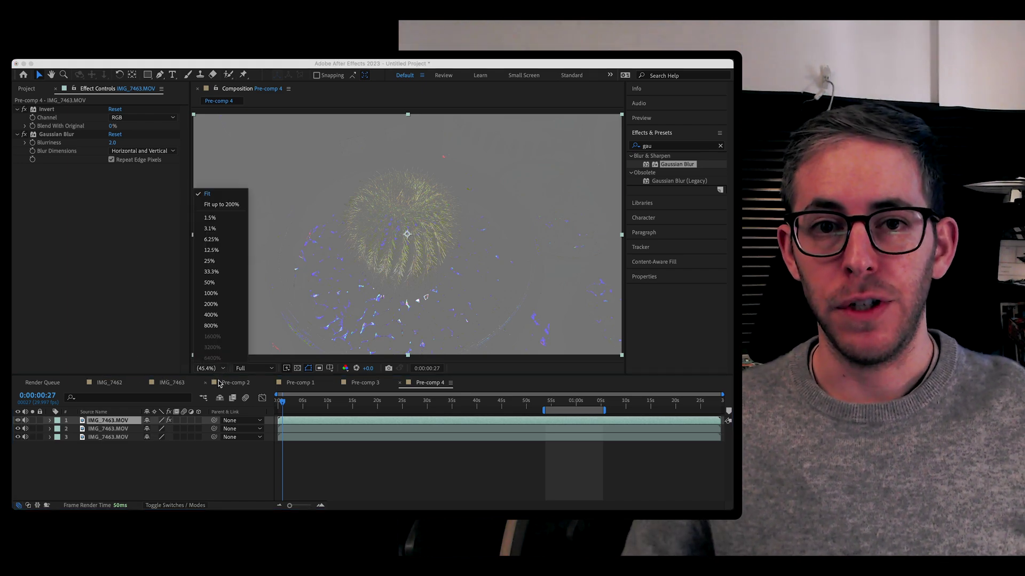
{"action": "left_click", "coordinate": [211, 310]}
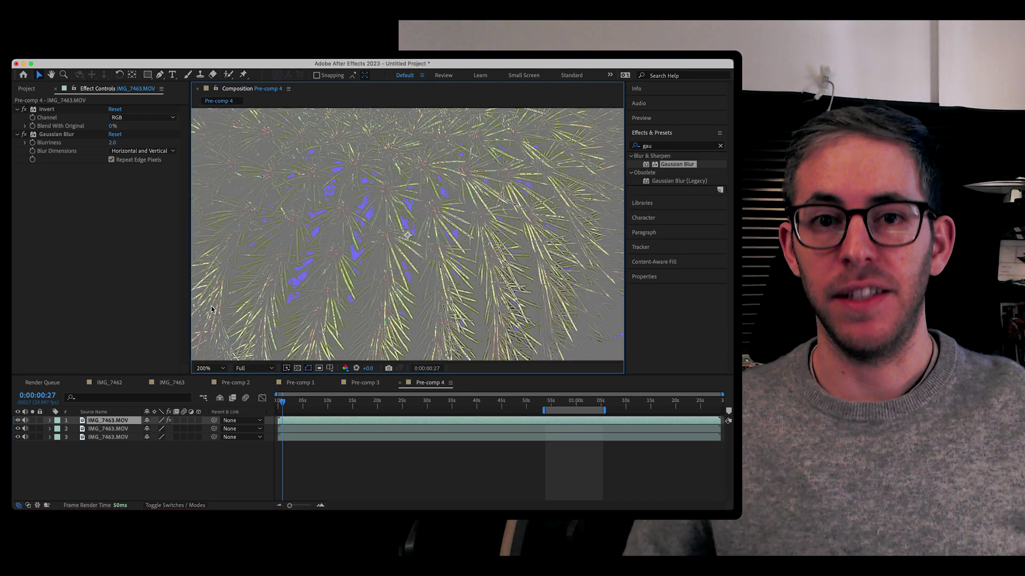
{"action": "left_click", "coordinate": [23, 135]}
{"action": "left_click", "coordinate": [23, 135]}
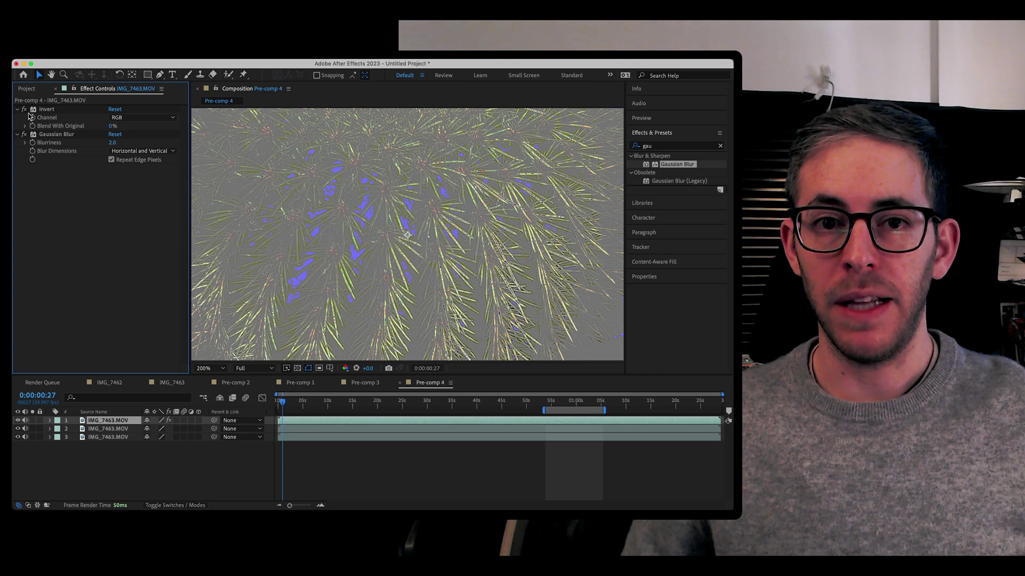
{"action": "left_click", "coordinate": [24, 109]}
{"action": "left_click", "coordinate": [25, 109]}
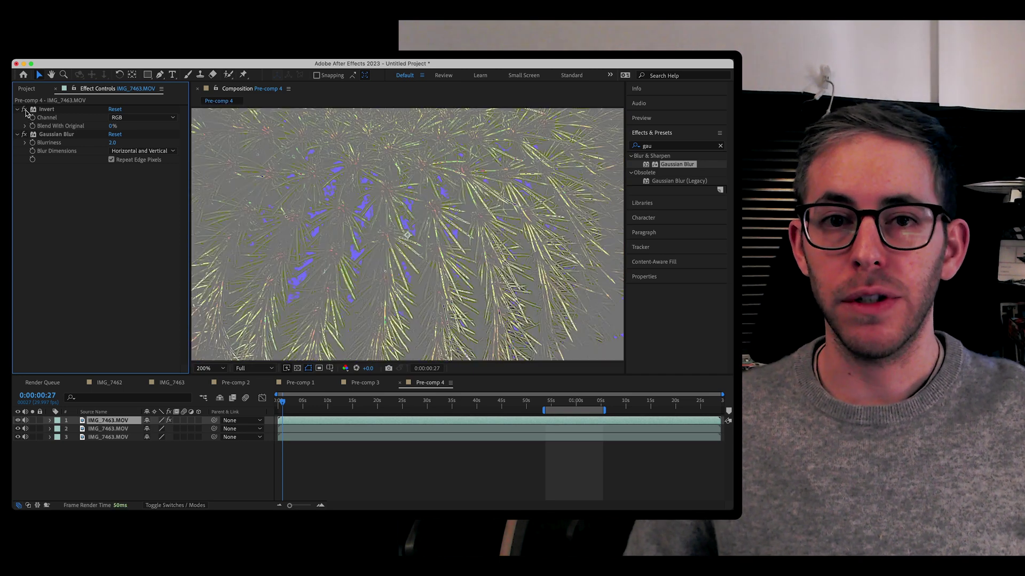
{"action": "left_click_drag", "start_coordinate": [71, 110], "coordinate": [80, 258]}
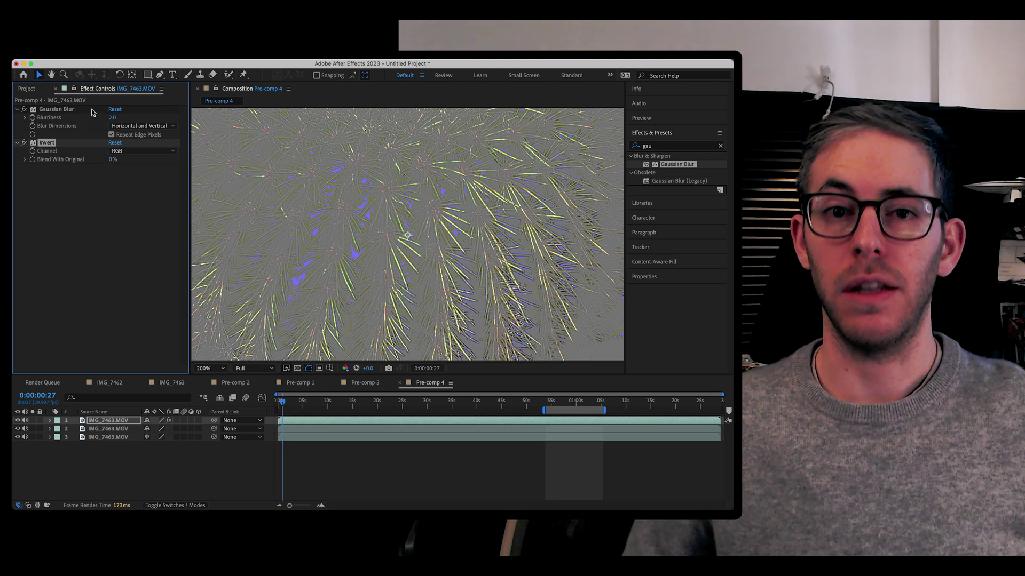
{"action": "left_click_drag", "start_coordinate": [93, 112], "coordinate": [93, 259]}
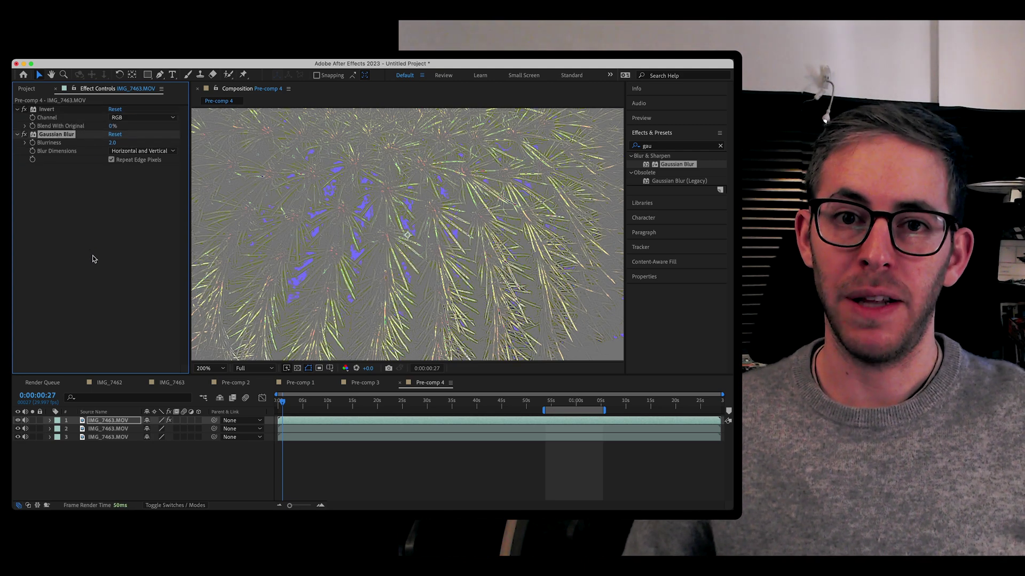
{"action": "left_click", "coordinate": [92, 259]}
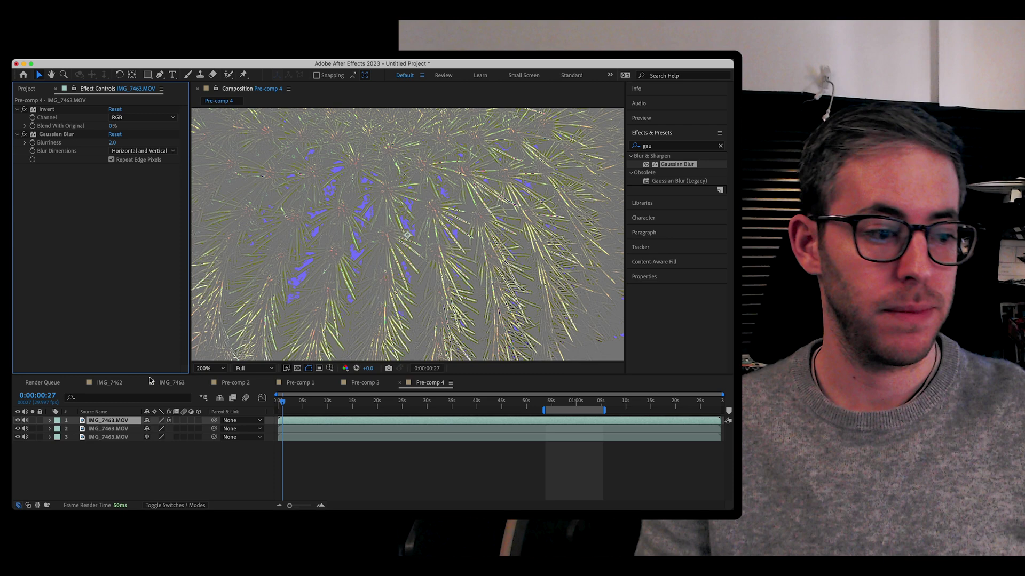
{"action": "left_click", "coordinate": [210, 368]}
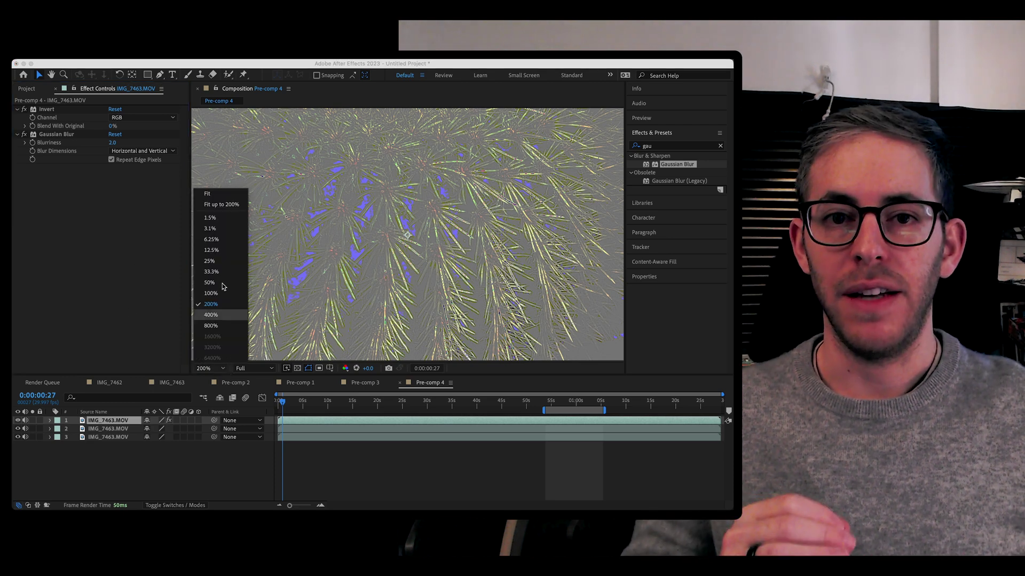
{"action": "left_click", "coordinate": [212, 204]}
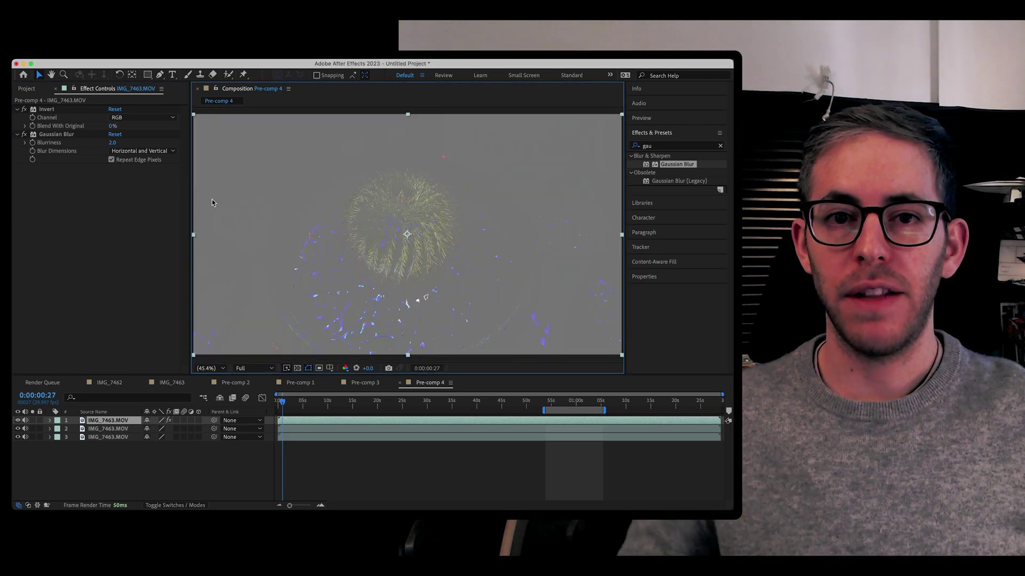
- Label the inverted-blur pair of layers orange
{"action": "left_click", "coordinate": [159, 470]}
{"action": "left_click", "coordinate": [133, 431]}
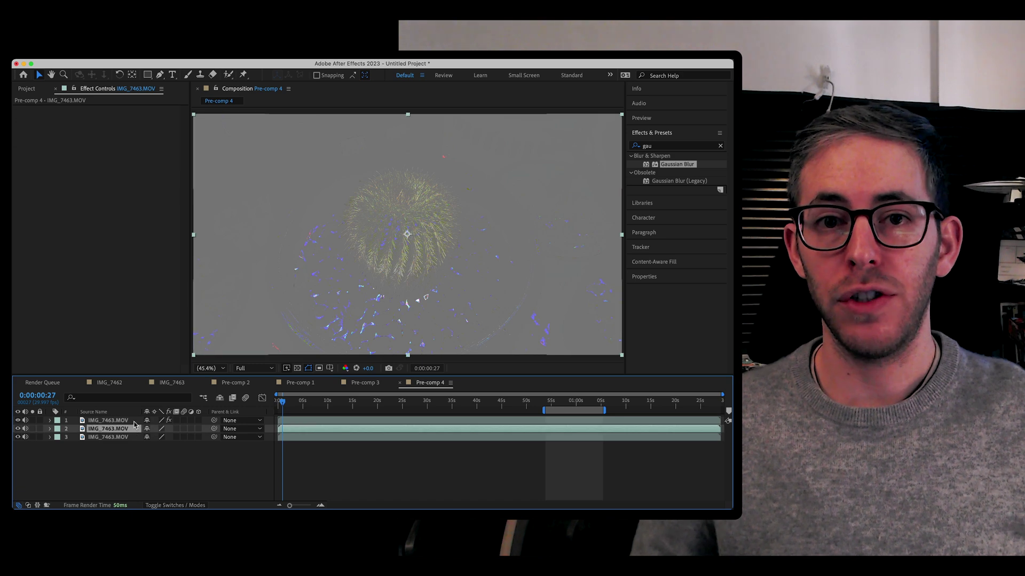
{"action": "left_click", "coordinate": [134, 422], "text": "shift"}
{"action": "left_click", "coordinate": [58, 421]}
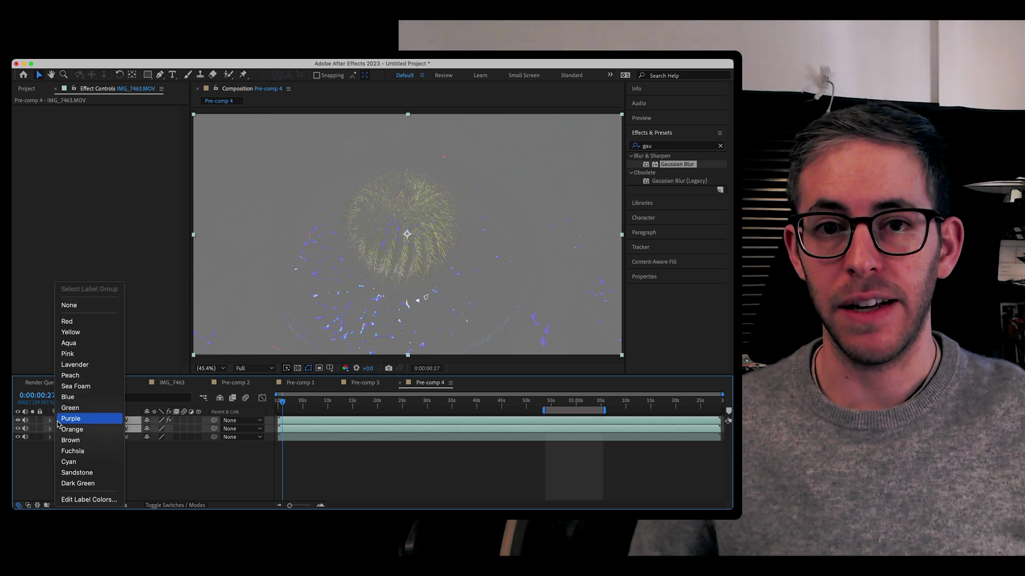
{"action": "left_click", "coordinate": [65, 430]}
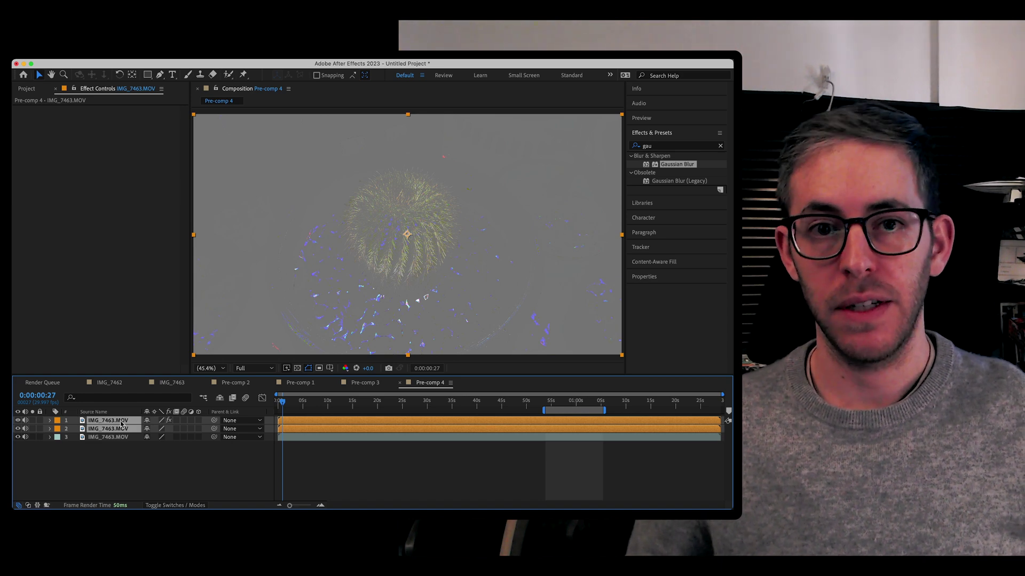
- Duplicate the pair into further copies labelled peach, red and blue
{"action": "key", "text": "ctrl+d"}
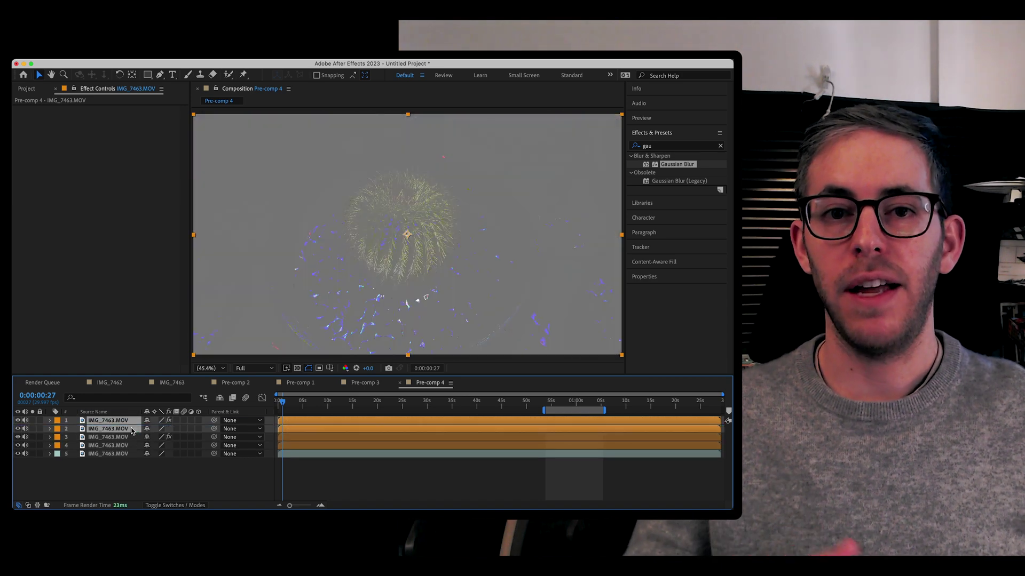
{"action": "left_click", "coordinate": [58, 430]}
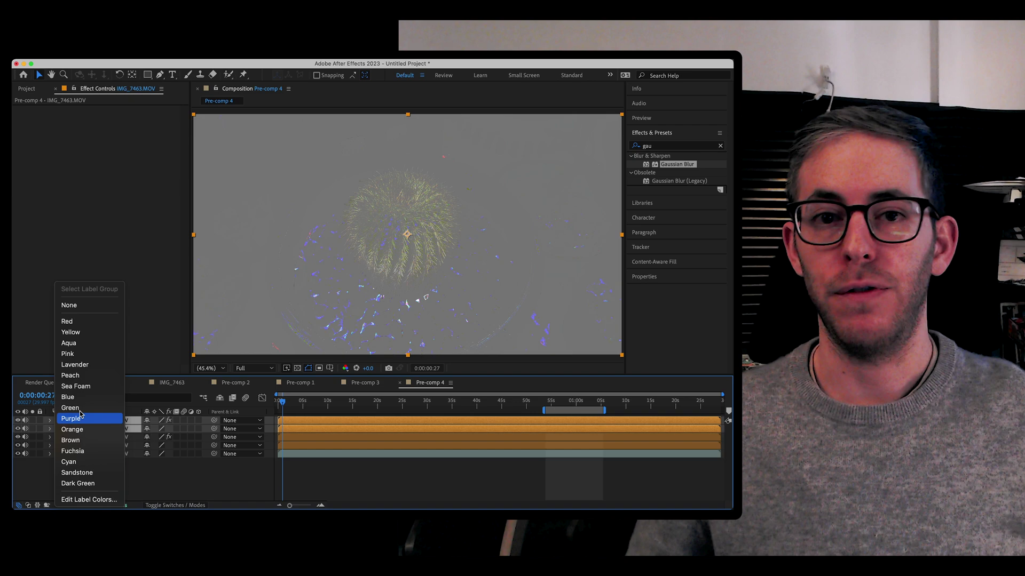
{"action": "left_click", "coordinate": [93, 375]}
{"action": "key", "text": "ctrl+d"}
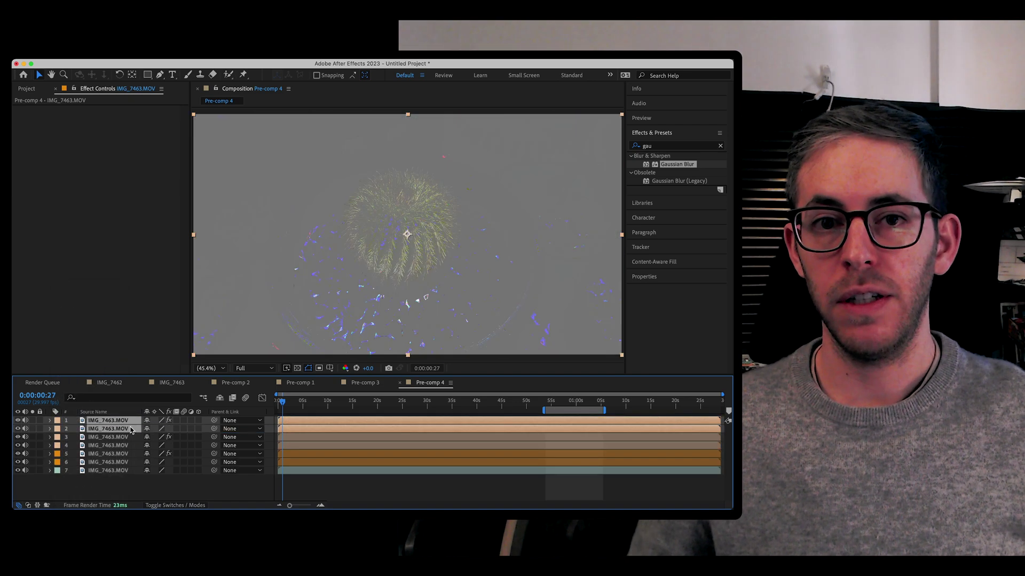
{"action": "left_click", "coordinate": [57, 421]}
{"action": "left_click", "coordinate": [66, 321]}
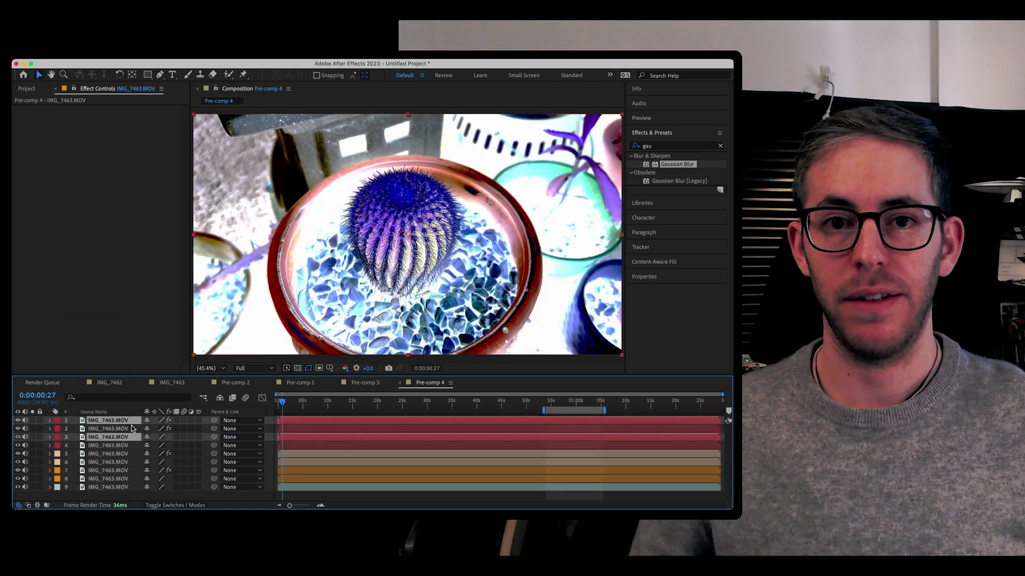
{"action": "left_click_drag", "start_coordinate": [122, 435], "coordinate": [121, 427]}
{"action": "left_click", "coordinate": [57, 421]}
{"action": "left_click", "coordinate": [69, 407]}
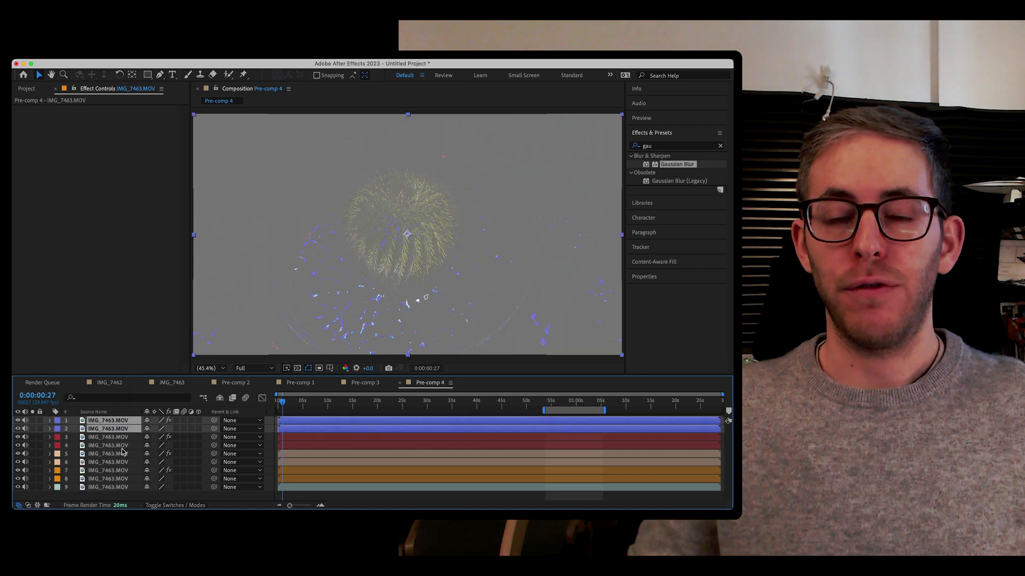
- Set the Gaussian Blur Blurriness to 4 on layer 5, 6 on layer 3, and update layer 1
{"action": "left_click", "coordinate": [112, 470]}
{"action": "left_click", "coordinate": [113, 454]}
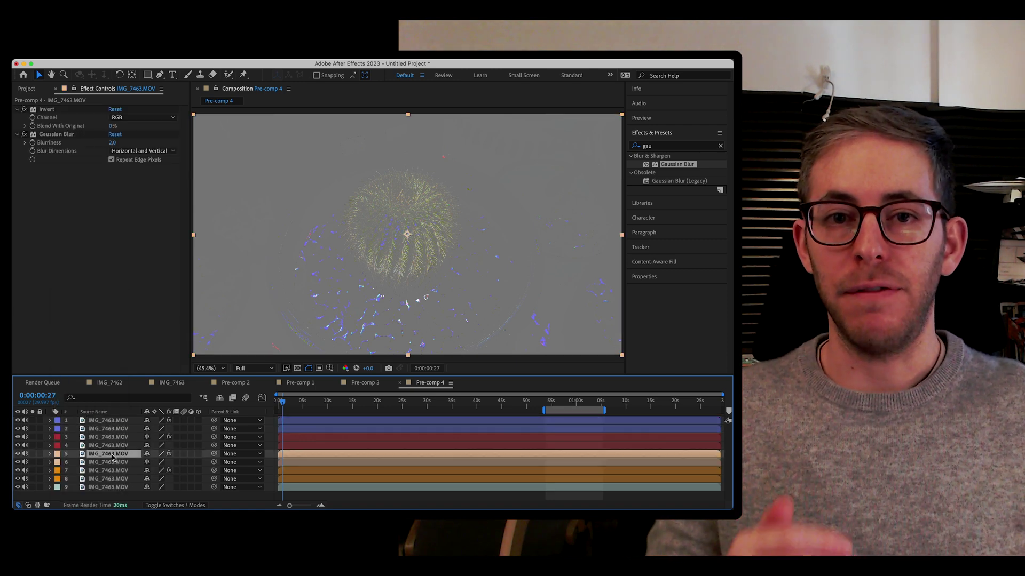
{"action": "left_click", "coordinate": [111, 143]}
{"action": "key", "text": "Return"}
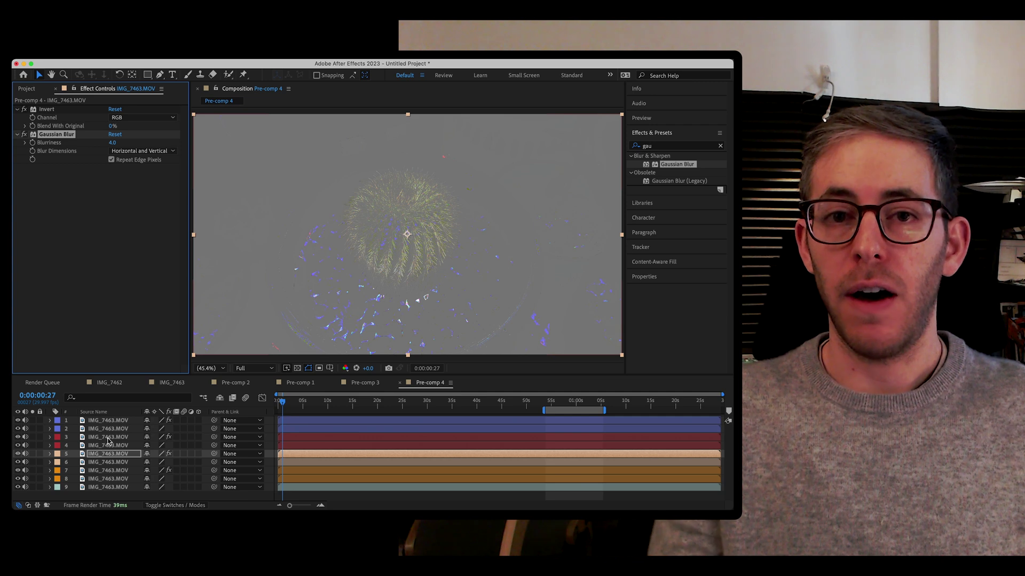
{"action": "left_click", "coordinate": [109, 437]}
{"action": "left_click", "coordinate": [114, 143]}
{"action": "key", "text": "Return"}
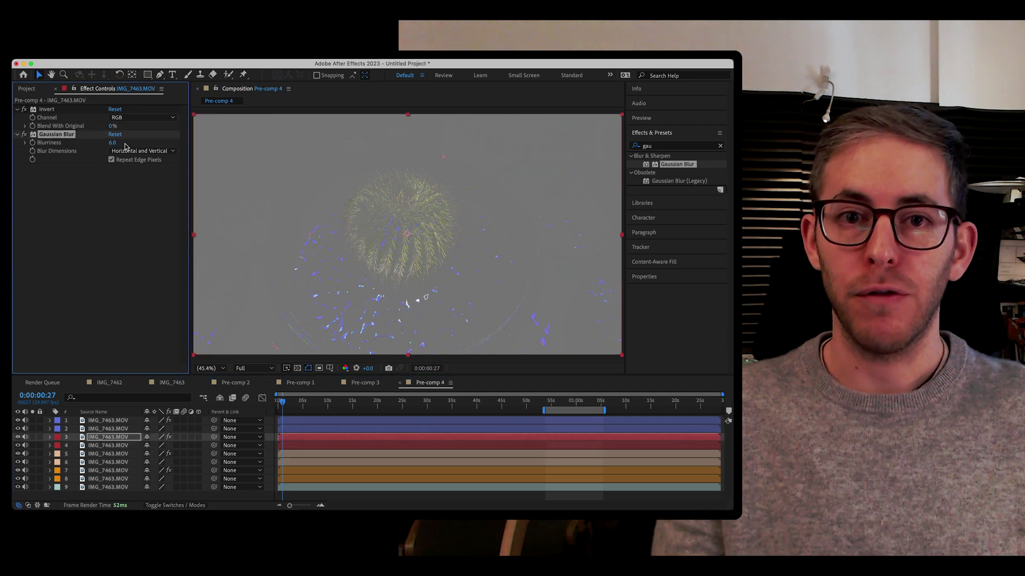
{"action": "left_click", "coordinate": [106, 422]}
{"action": "left_click", "coordinate": [115, 143]}
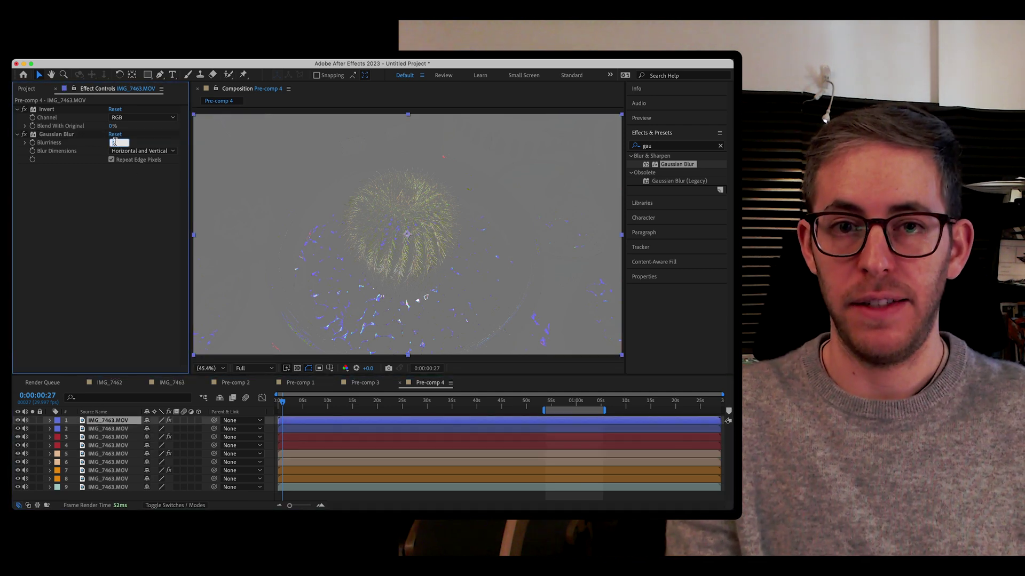
{"action": "key", "text": "Return"}
- Pre-compose layers 7–8 as Pre-comp 9 and layers 5–6 as Pre-comp 10
{"action": "left_click", "coordinate": [108, 470]}
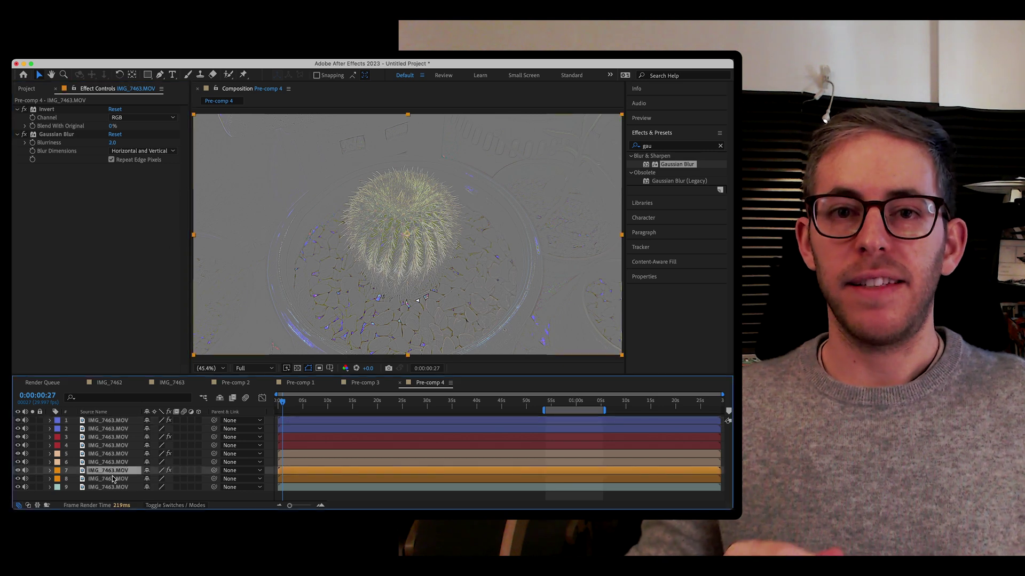
{"action": "left_click", "coordinate": [112, 479]}
{"action": "left_click", "coordinate": [113, 472], "text": "shift"}
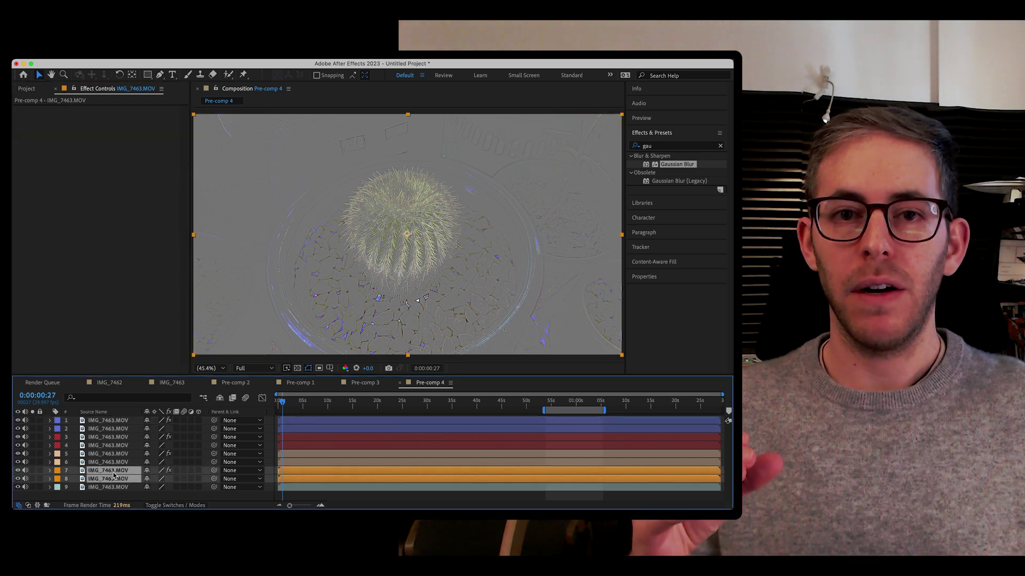
{"action": "key", "text": "super+shift+c"}
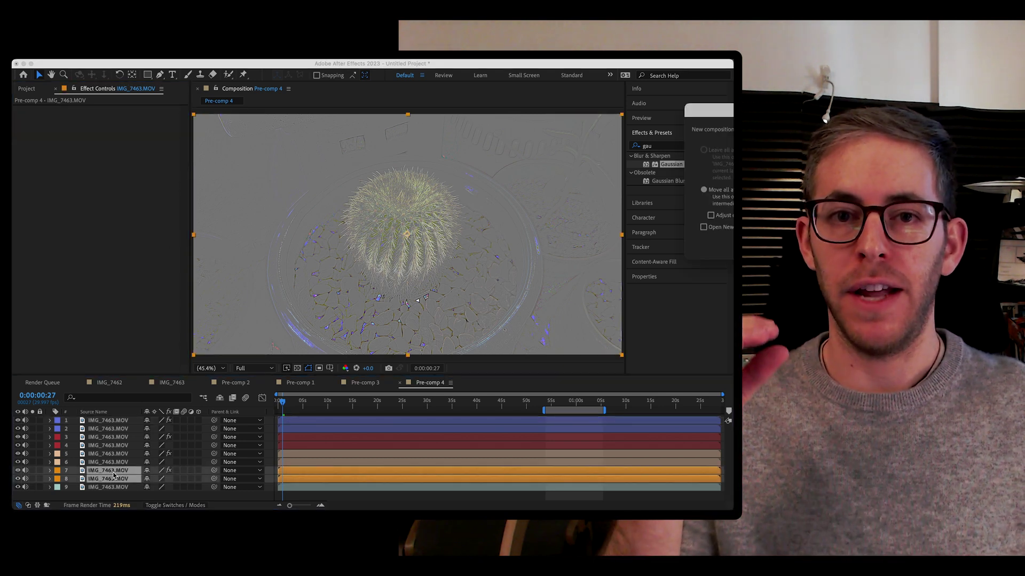
{"action": "left_click_drag", "start_coordinate": [705, 110], "coordinate": [242, 195]}
{"action": "left_click", "coordinate": [394, 333]}
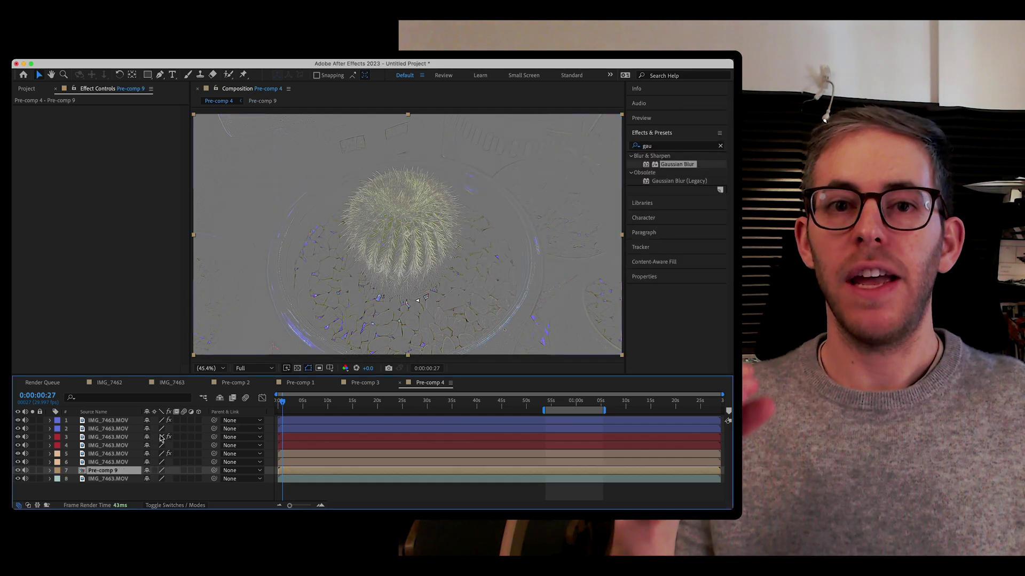
{"action": "left_click", "coordinate": [110, 463]}
{"action": "left_click", "coordinate": [109, 453], "text": "shift"}
{"action": "right_click", "coordinate": [110, 453]}
{"action": "left_click", "coordinate": [177, 442]}
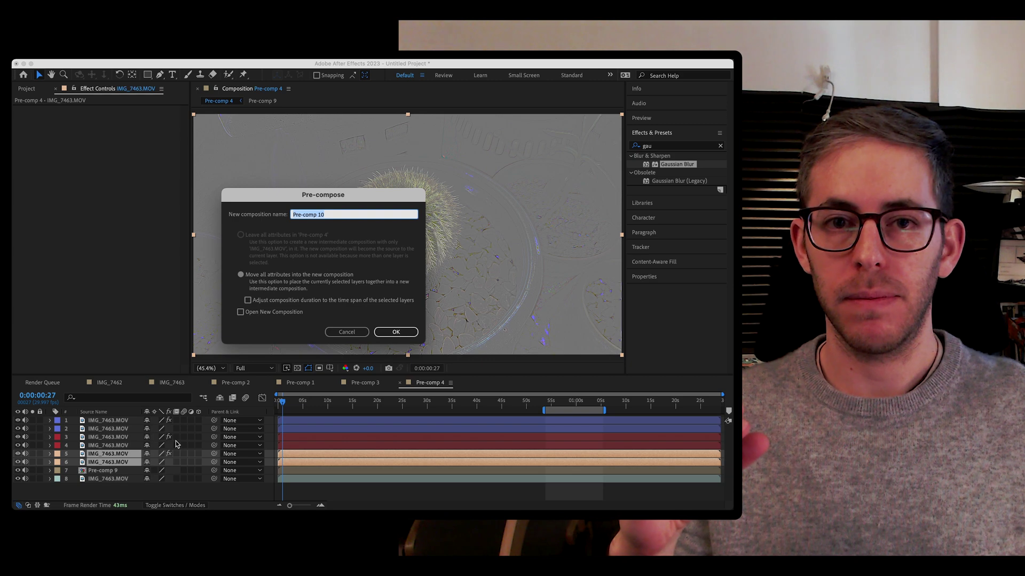
{"action": "key", "text": "Return"}
- Pre-compose layers 3–4 as Pre-comp 11 and begin pre-composing layers 1–2
{"action": "left_click", "coordinate": [109, 437]}
{"action": "left_click", "coordinate": [110, 445], "text": "shift"}
{"action": "right_click", "coordinate": [118, 445]}
{"action": "left_click", "coordinate": [139, 439]}
{"action": "left_click", "coordinate": [396, 332]}
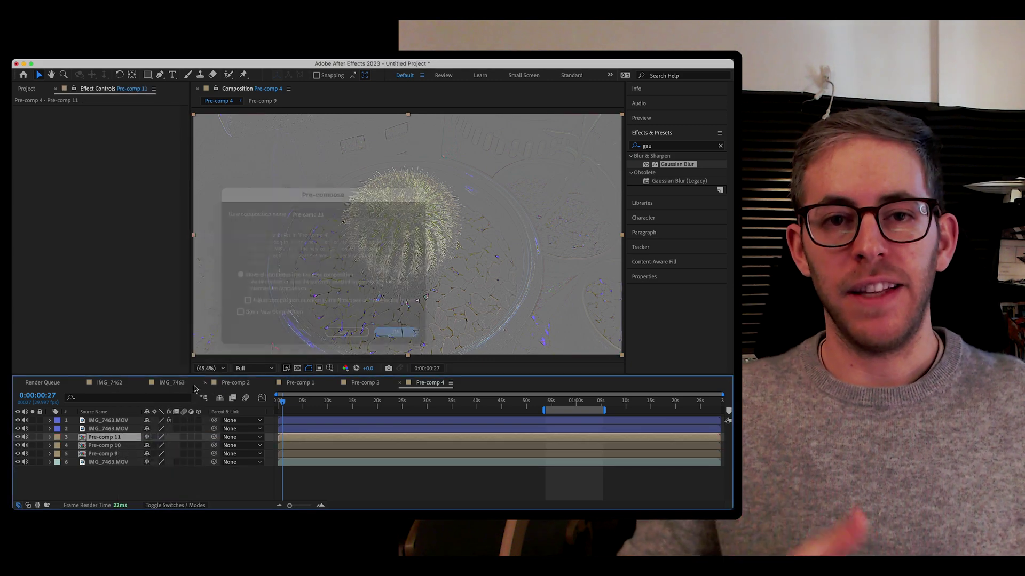
{"action": "left_click", "coordinate": [110, 421]}
{"action": "left_click", "coordinate": [109, 428], "text": "shift"}
{"action": "key", "text": "super+shift+c"}
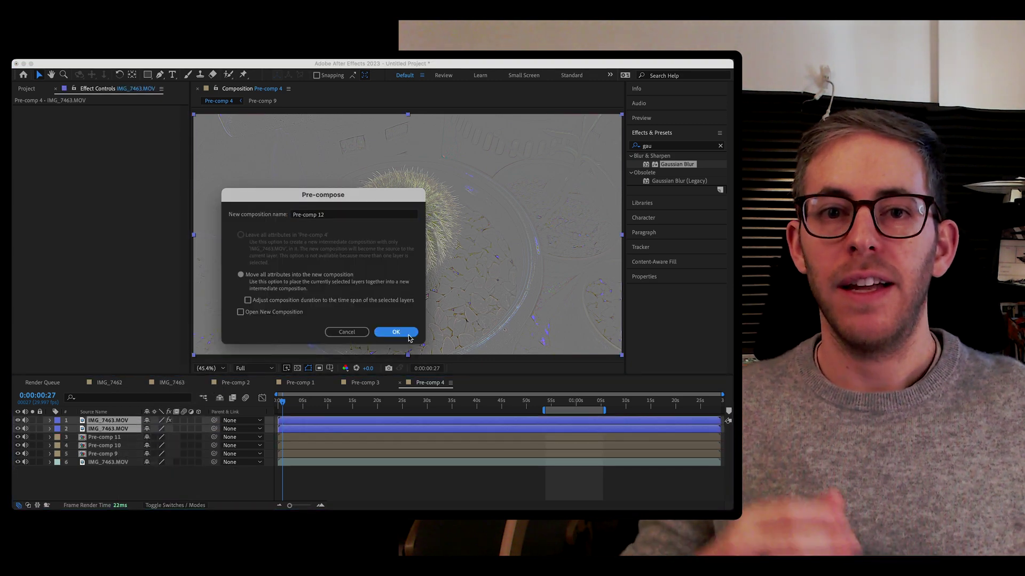
- Confirm layers 1–2 as Pre-comp 12, then set Pre-comps 12, 11, 10 and 9 to Overlay
{"action": "left_click", "coordinate": [405, 333]}
{"action": "right_click", "coordinate": [121, 421]}
{"action": "mouse_move", "coordinate": [210, 355]}
{"action": "mouse_move", "coordinate": [208, 327]}
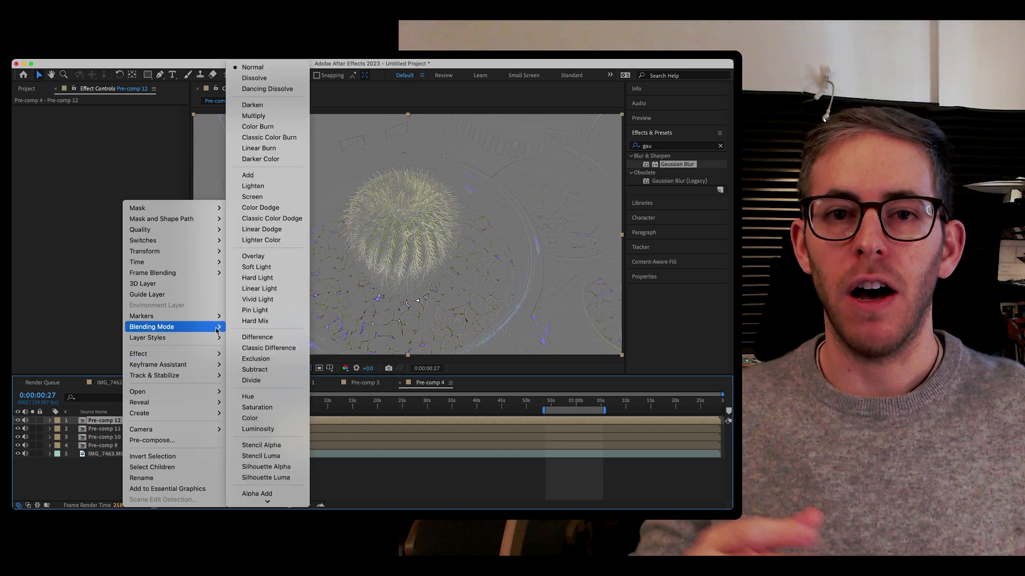
{"action": "left_click", "coordinate": [263, 257]}
{"action": "right_click", "coordinate": [126, 429]}
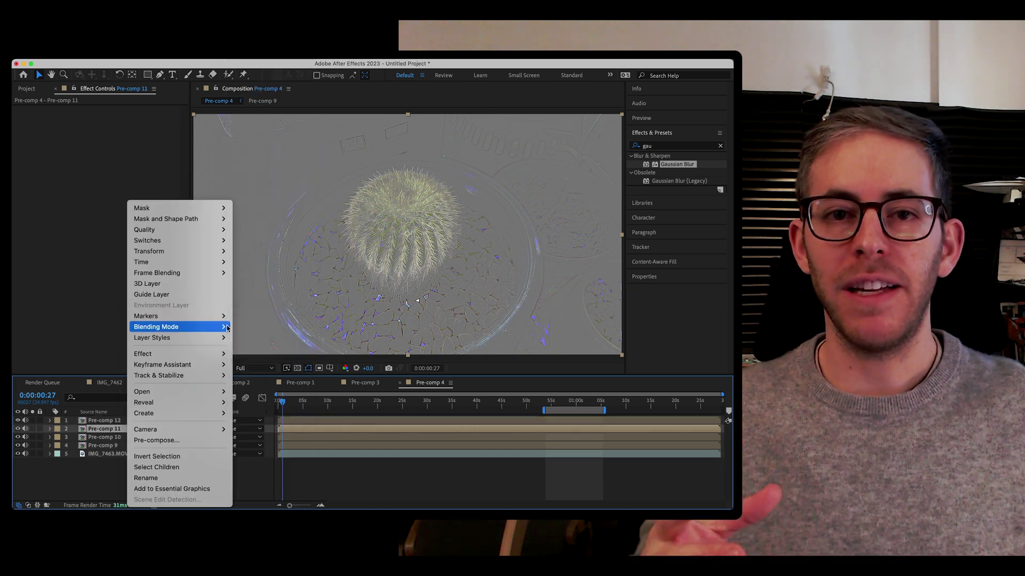
{"action": "left_click", "coordinate": [267, 257]}
{"action": "left_click", "coordinate": [114, 437]}
{"action": "left_click", "coordinate": [127, 446], "text": "shift"}
{"action": "right_click", "coordinate": [126, 446]}
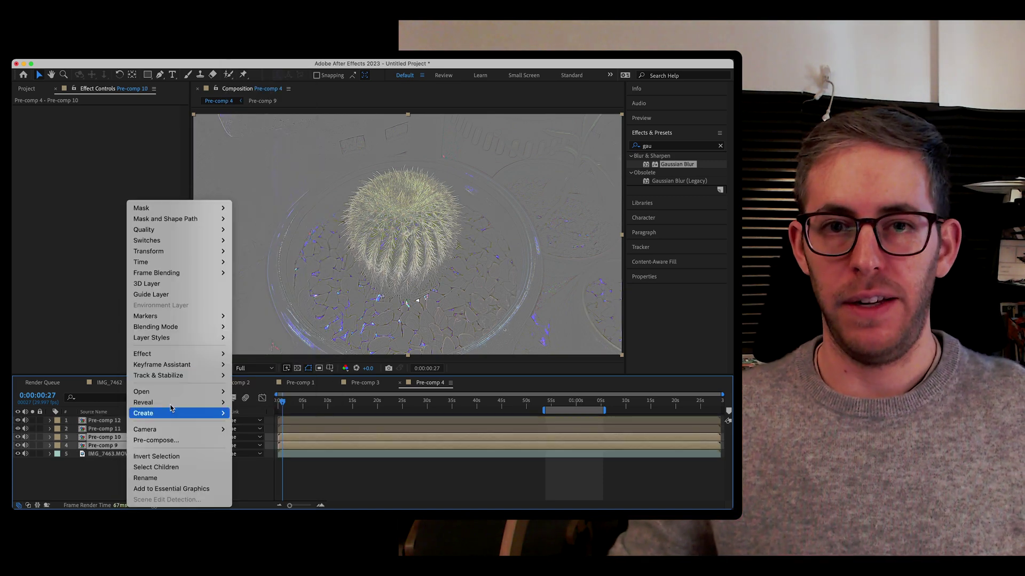
{"action": "left_click", "coordinate": [270, 256]}
{"action": "left_click", "coordinate": [118, 486]}
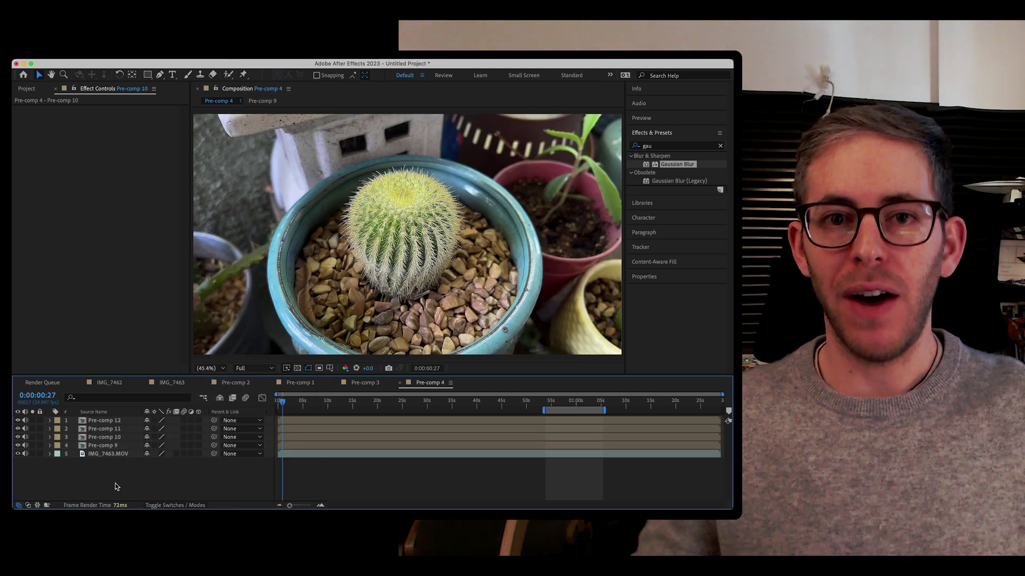
- Select the four pre-comp layers and toggle their visibility to compare with the original
{"action": "left_click", "coordinate": [119, 446]}
{"action": "left_click", "coordinate": [126, 421], "text": "shift"}
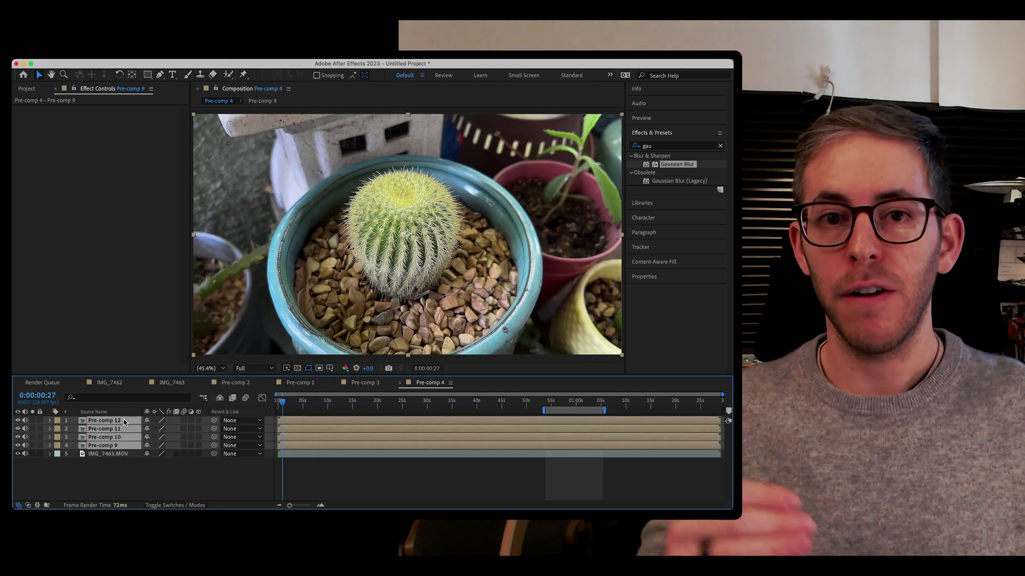
{"action": "left_click", "coordinate": [17, 421]}
{"action": "left_click", "coordinate": [18, 420]}
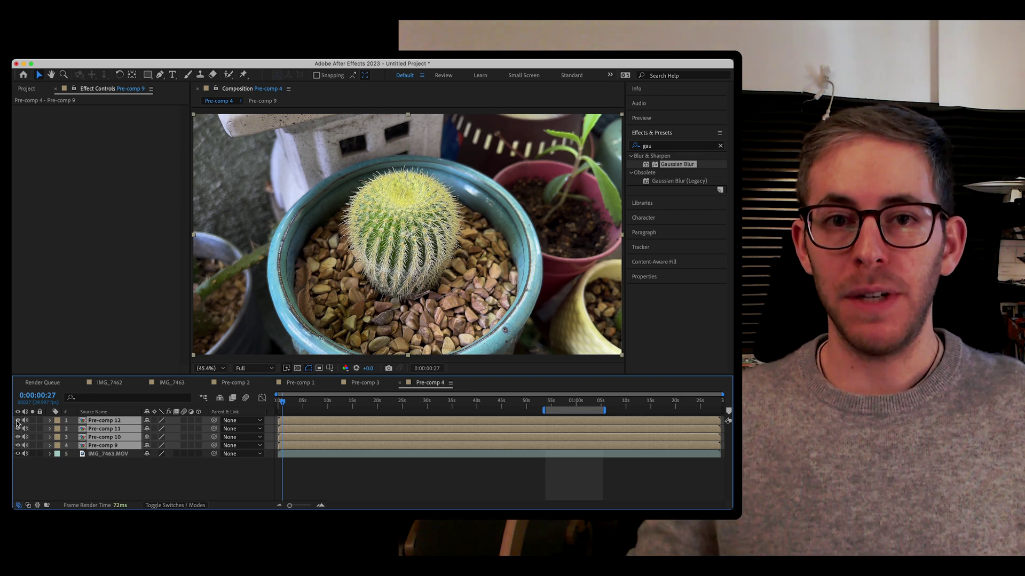
{"action": "left_click", "coordinate": [18, 420]}
{"action": "left_click", "coordinate": [17, 421]}
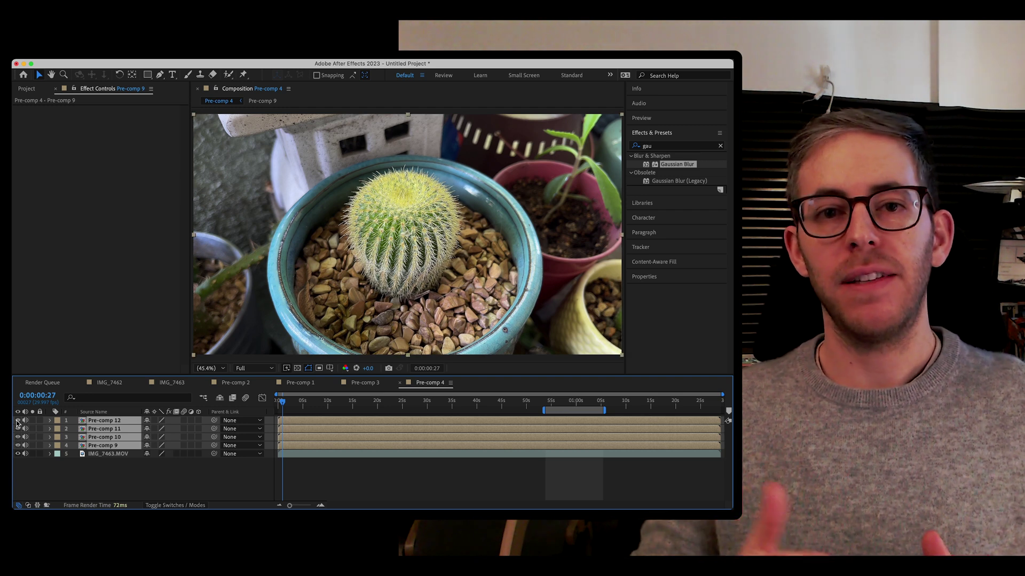
- Zoom the viewer to 400% then 200% and pan to the cactus's spiny crown
{"action": "left_click", "coordinate": [215, 370]}
{"action": "left_click", "coordinate": [219, 315]}
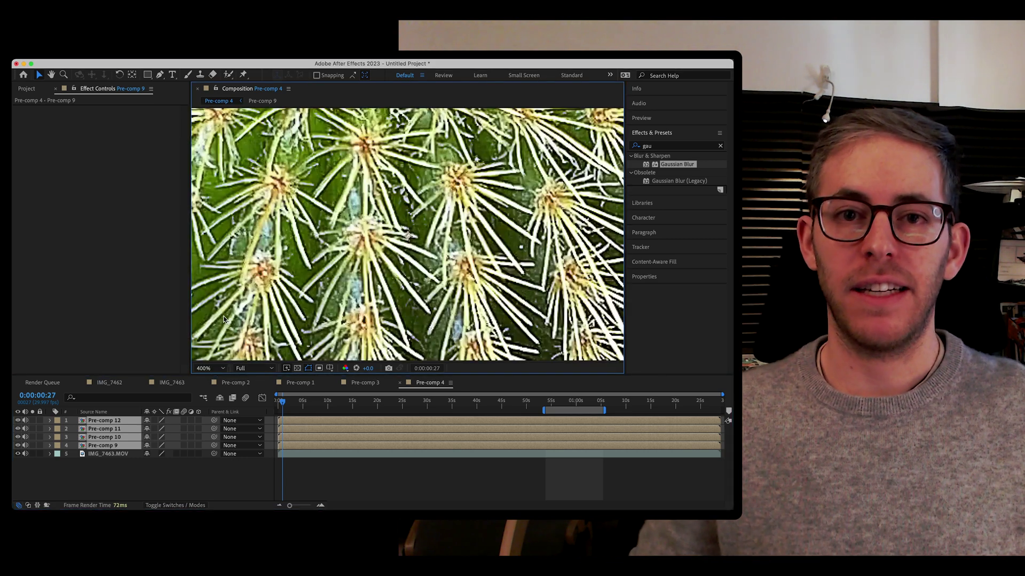
{"action": "left_click", "coordinate": [216, 369]}
{"action": "left_click", "coordinate": [215, 309]}
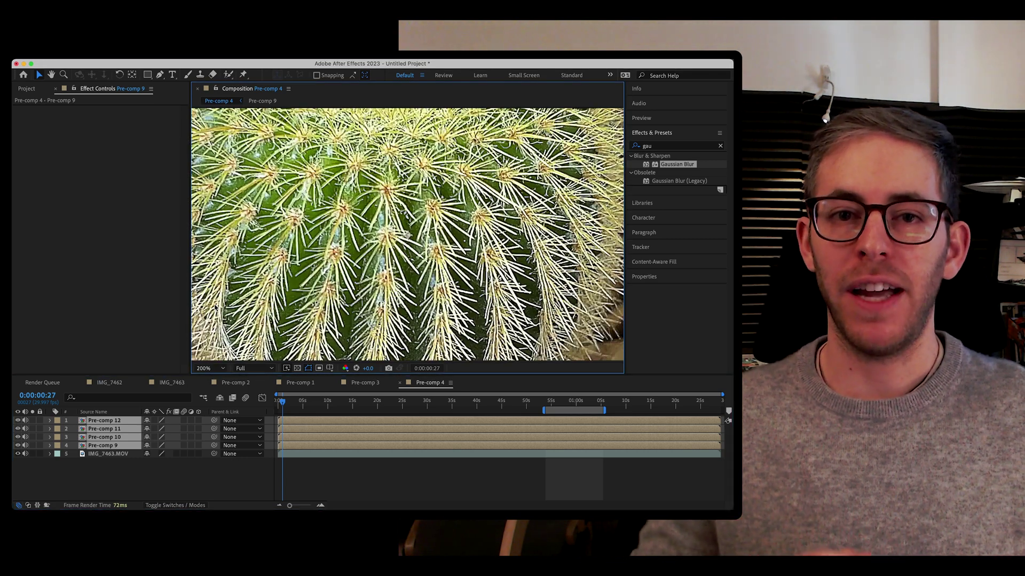
{"action": "key", "text": "h"}
{"action": "left_click_drag", "start_coordinate": [335, 220], "coordinate": [394, 273]}
{"action": "left_click_drag", "start_coordinate": [367, 357], "coordinate": [297, 451]}
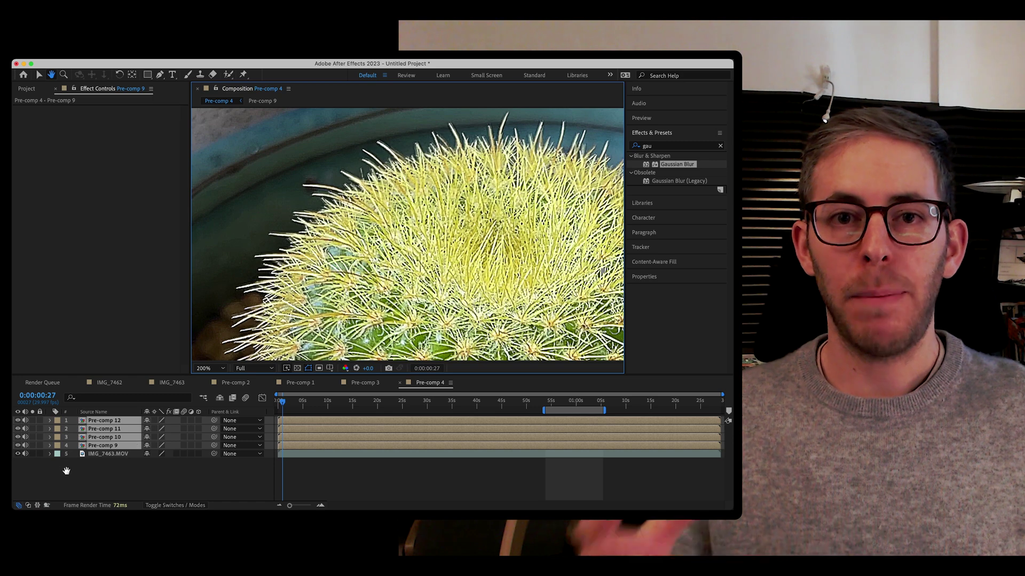
- Set the four pre-comp layers' opacity to 0, then 29%, compare visibility, and deselect
{"action": "key", "text": "v"}
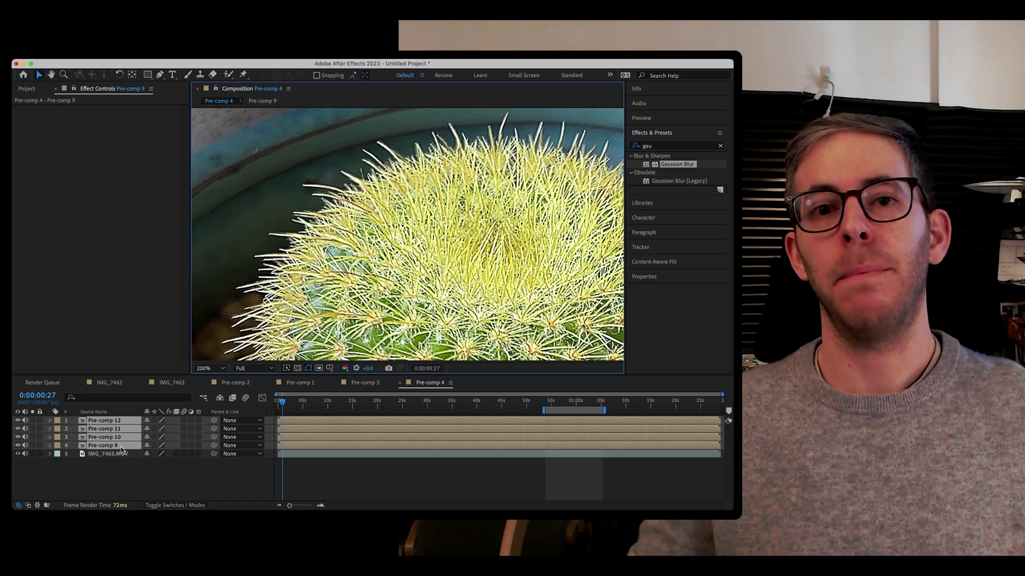
{"action": "key", "text": "t"}
{"action": "left_click", "coordinate": [149, 429]}
{"action": "type", "text": "00"}
{"action": "key", "text": "Return"}
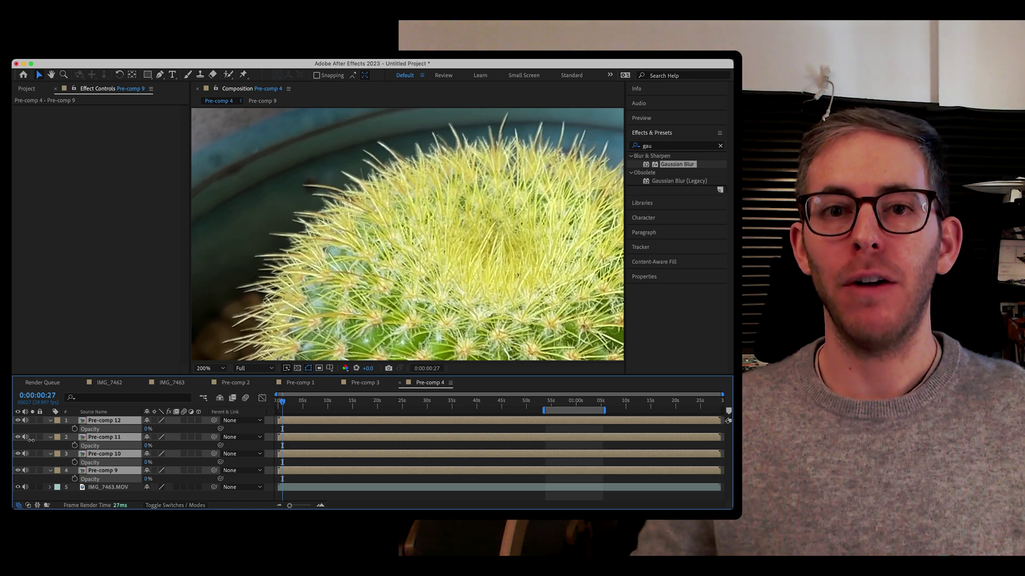
{"action": "left_click_drag", "start_coordinate": [31, 439], "coordinate": [47, 440]}
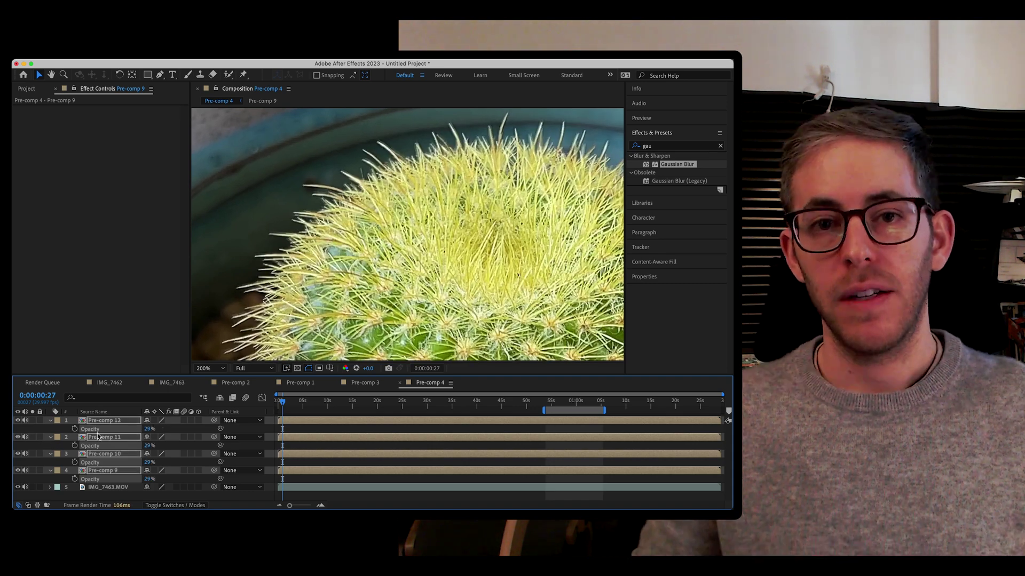
{"action": "left_click", "coordinate": [18, 421]}
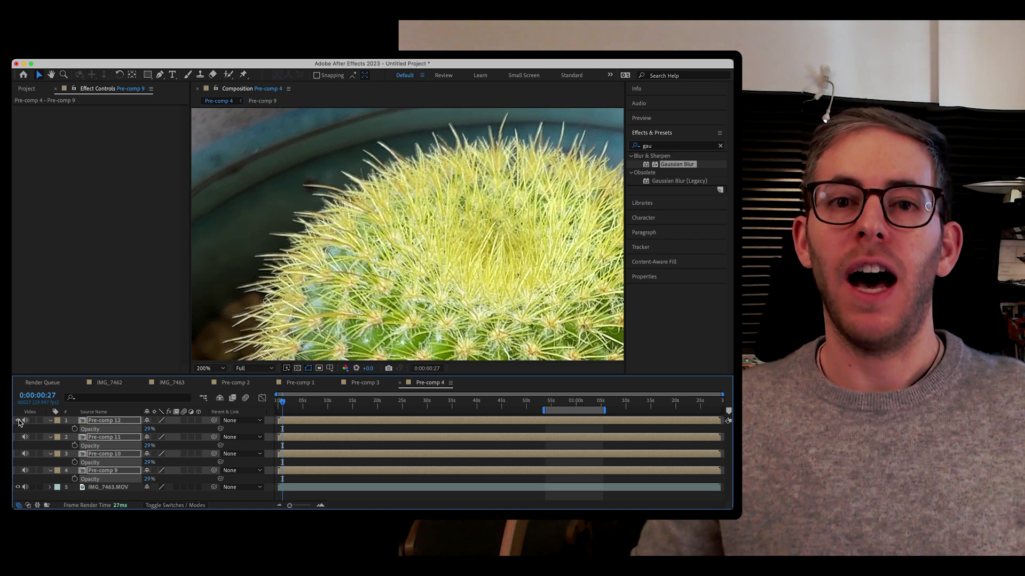
{"action": "left_click", "coordinate": [19, 423]}
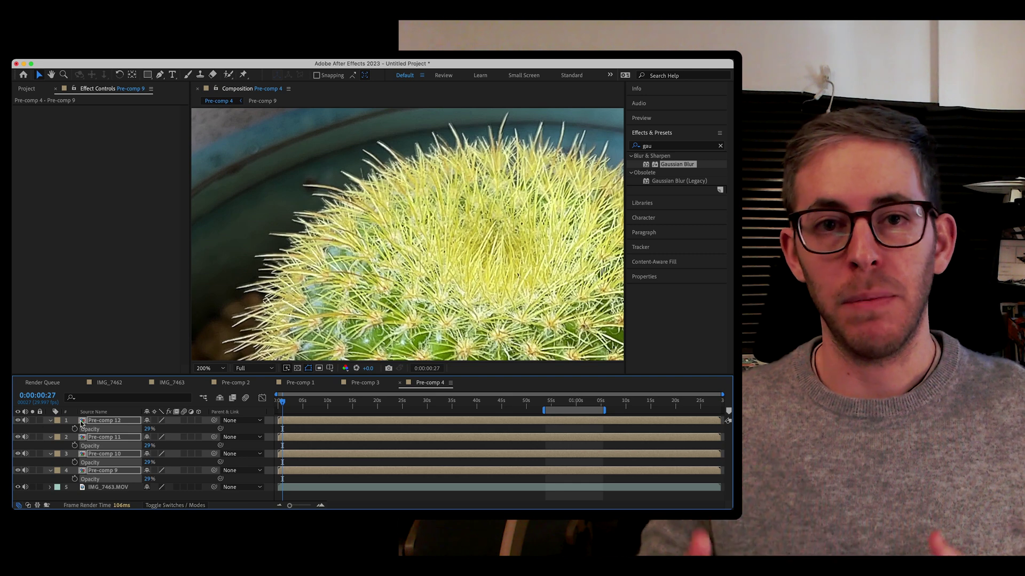
{"action": "left_click", "coordinate": [120, 497]}
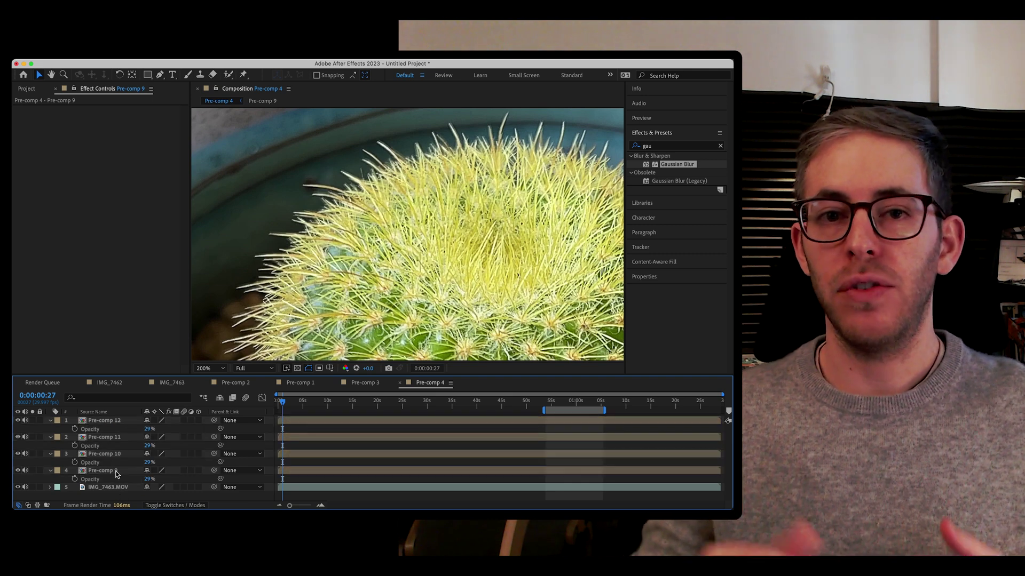
- Move Pre-comp 9 to the top and Pre-comp 10 second, compare, then select all four pre-comps
{"action": "left_click_drag", "start_coordinate": [106, 472], "coordinate": [104, 421]}
{"action": "mouse_move", "coordinate": [114, 471]}
{"action": "left_mouse_down"}
{"action": "mouse_move", "coordinate": [111, 442]}
{"action": "mouse_move", "coordinate": [110, 465]}
{"action": "mouse_move", "coordinate": [110, 455]}
{"action": "left_mouse_up"}
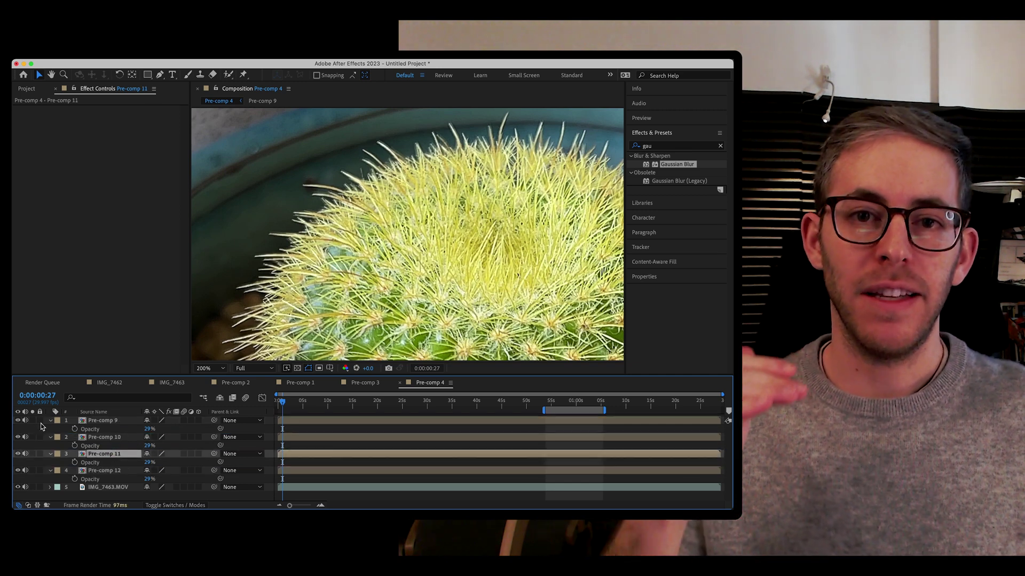
{"action": "left_click_drag", "start_coordinate": [19, 473], "coordinate": [18, 421]}
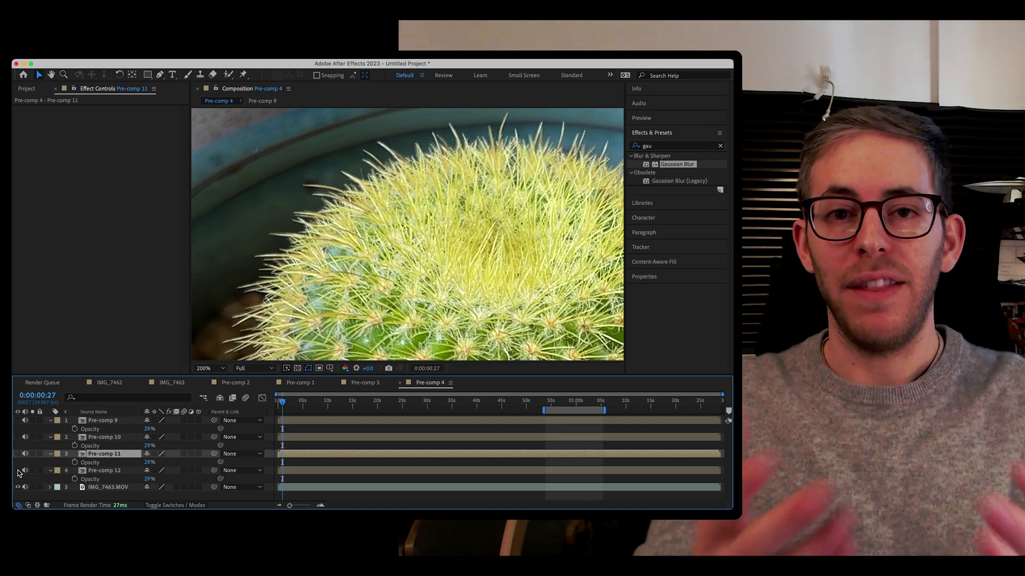
{"action": "left_click_drag", "start_coordinate": [18, 473], "coordinate": [19, 424]}
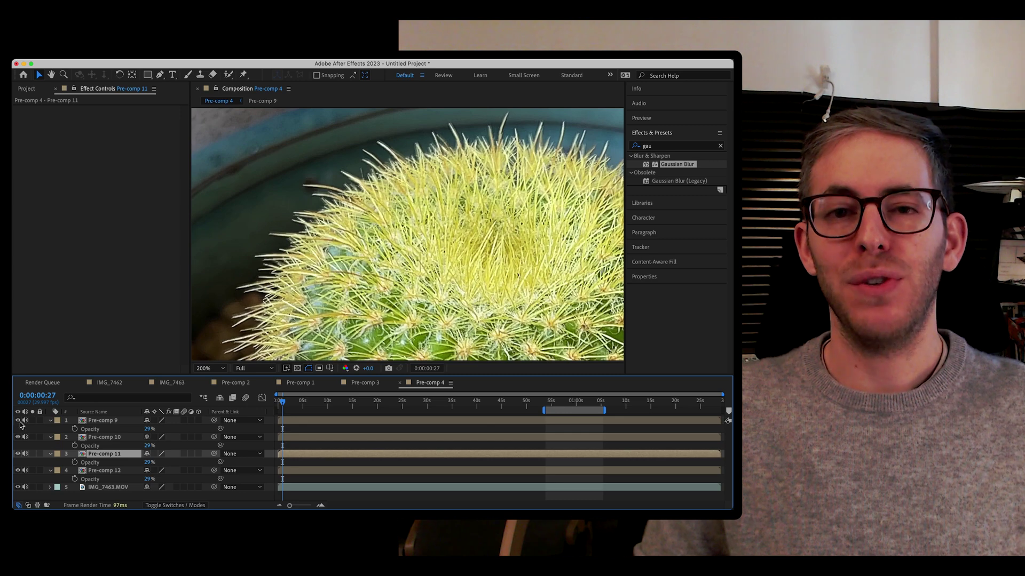
{"action": "left_click", "coordinate": [118, 425]}
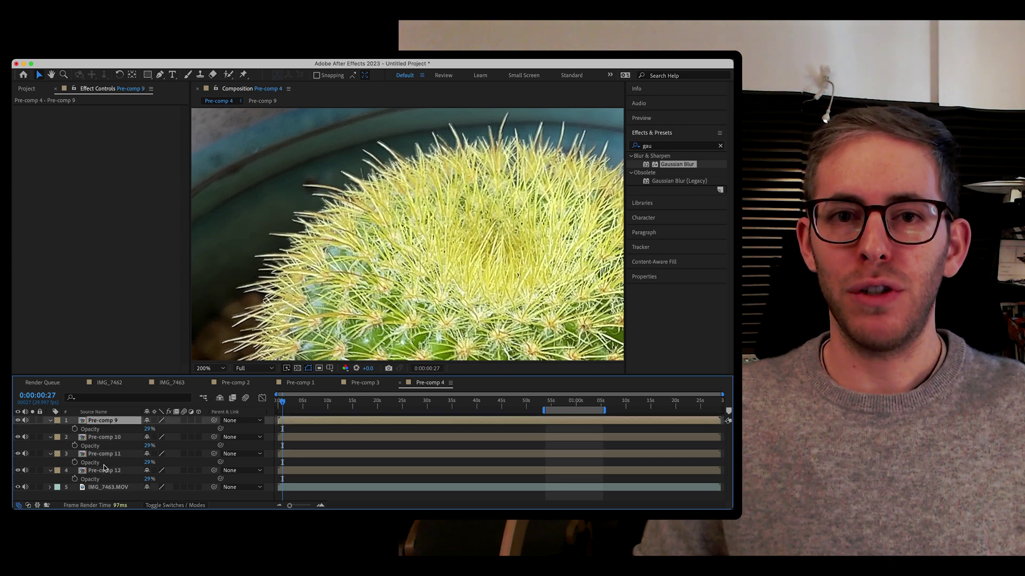
{"action": "left_click", "coordinate": [106, 470], "text": "shift"}
- Scrub the four pre-comps' opacity to 52% and toggle their visibility to compare
{"action": "left_click_drag", "start_coordinate": [150, 462], "coordinate": [160, 466]}
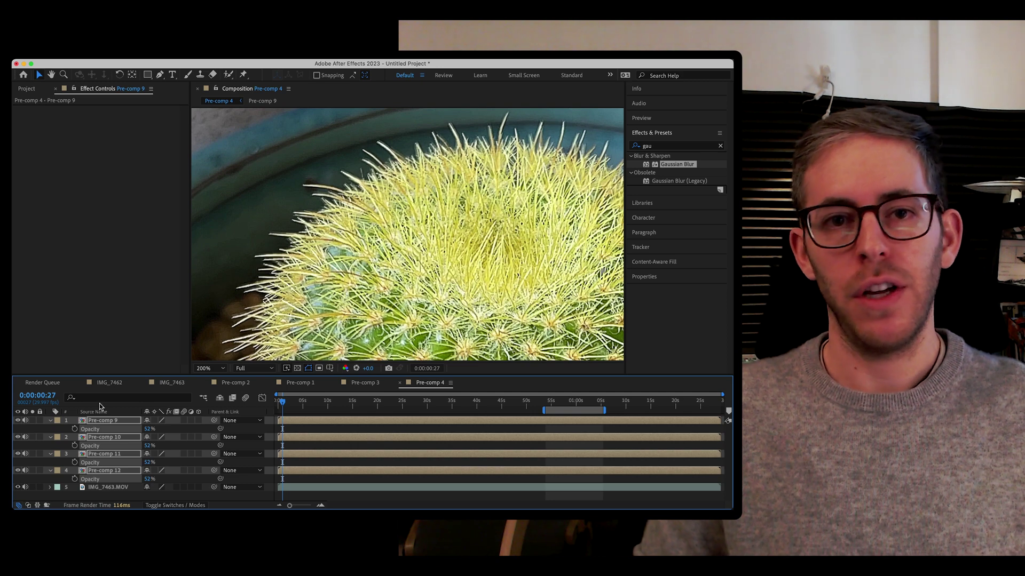
{"action": "left_click", "coordinate": [18, 421]}
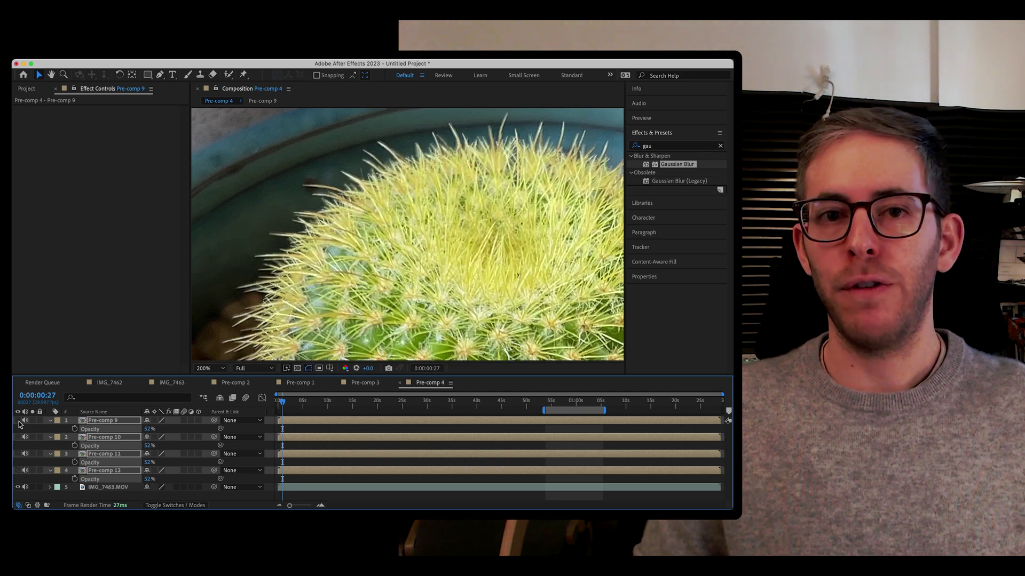
{"action": "left_click", "coordinate": [18, 421]}
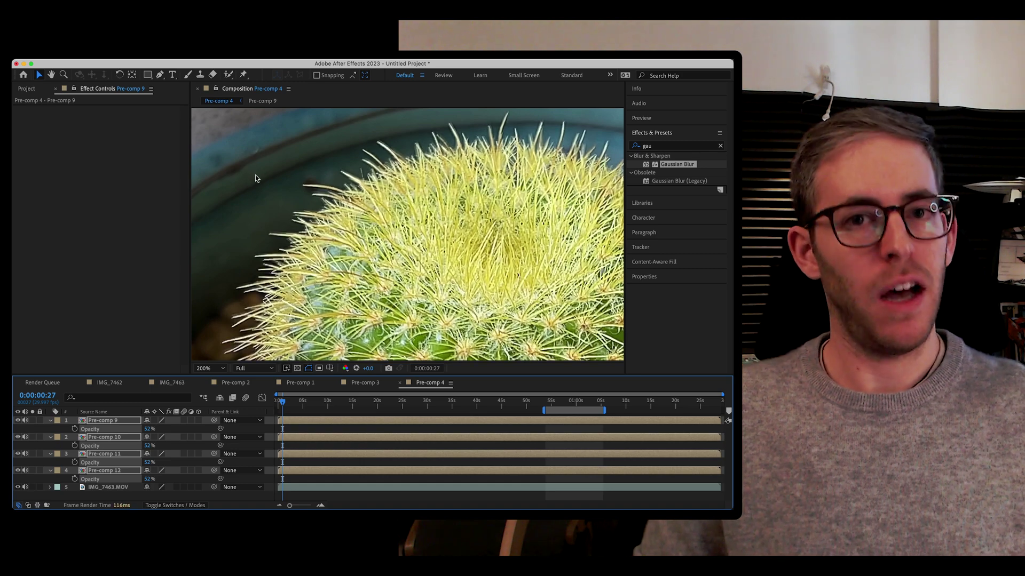
{"action": "left_click", "coordinate": [19, 421]}
{"action": "left_click", "coordinate": [19, 421]}
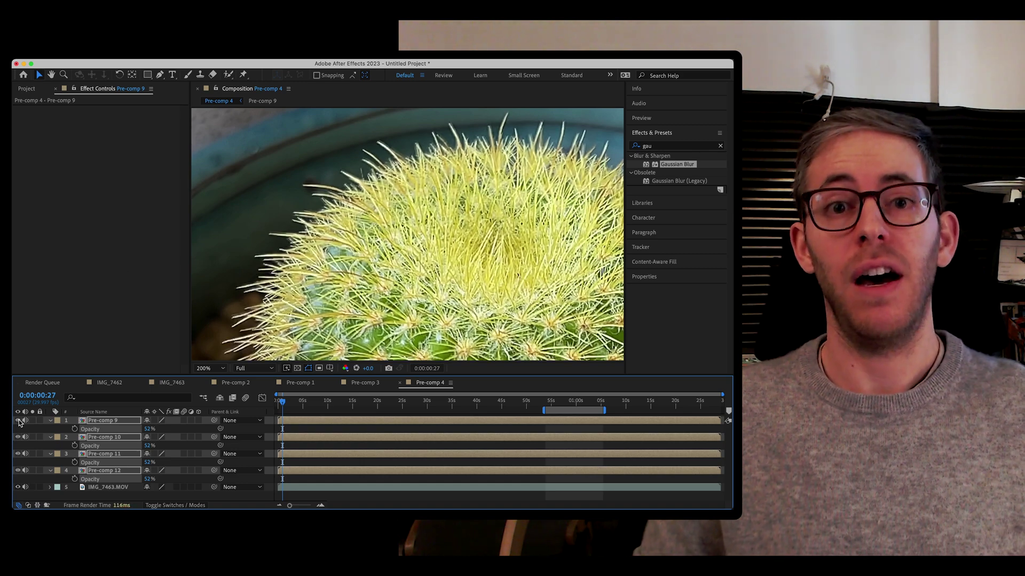
{"action": "left_click", "coordinate": [19, 421]}
{"action": "left_click", "coordinate": [18, 421]}
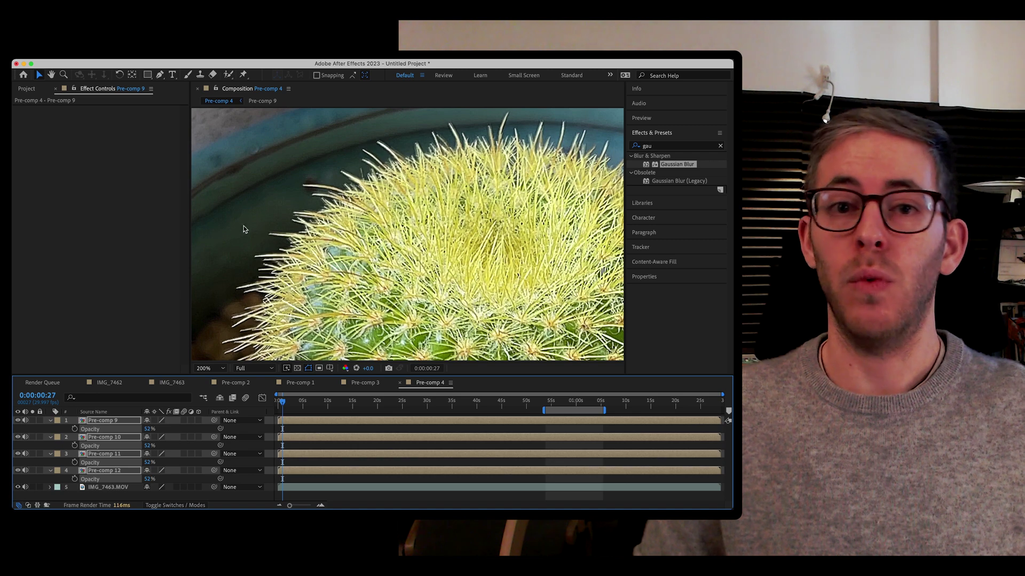